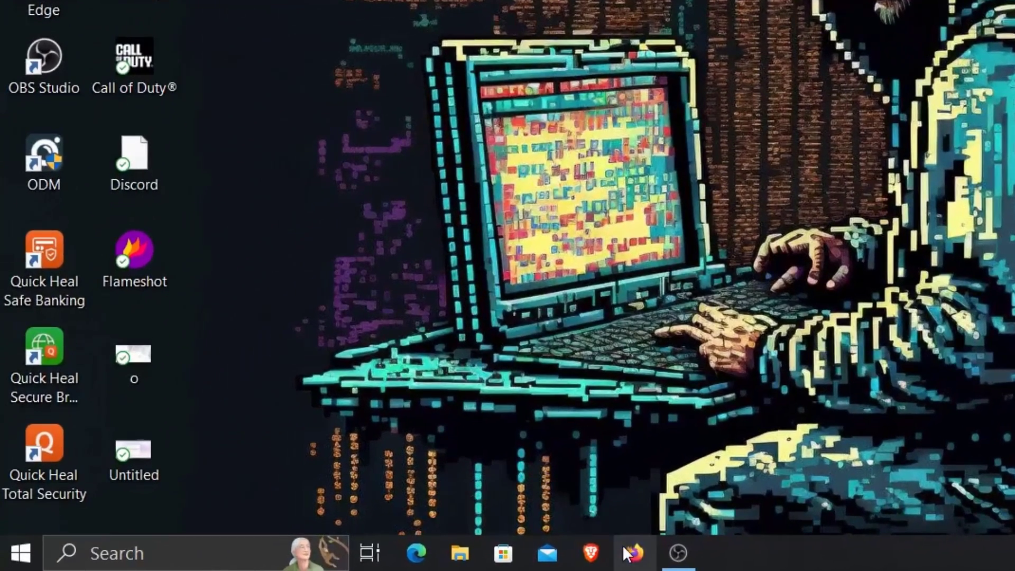
# Launch Firefox from its taskbar icon to get a blank New Tab
pyautogui.click(633, 554)
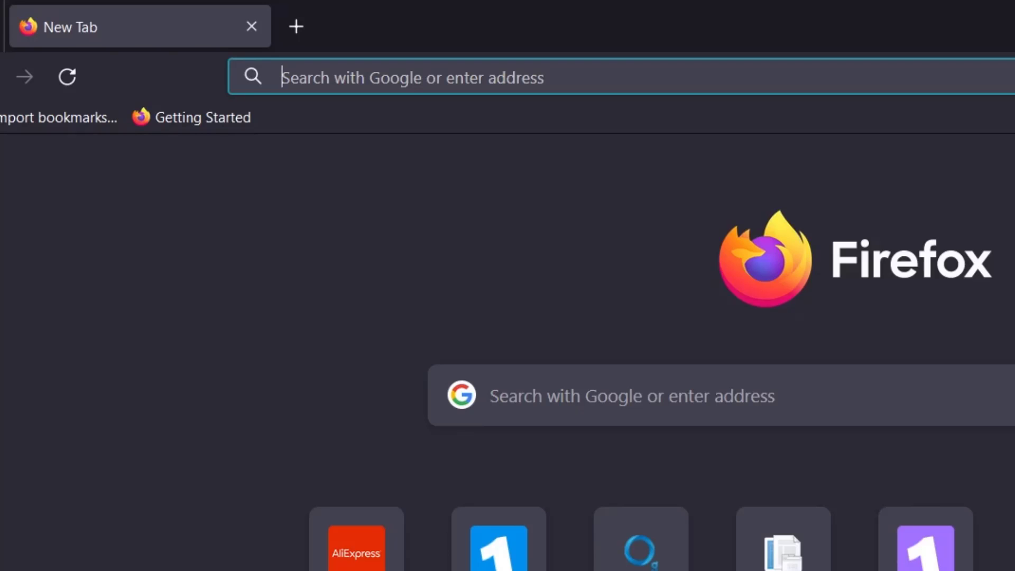
# Search Google for 'shodanx github' and open the ShodanX GitHub result in a new tab
pyautogui.write('shodanx')
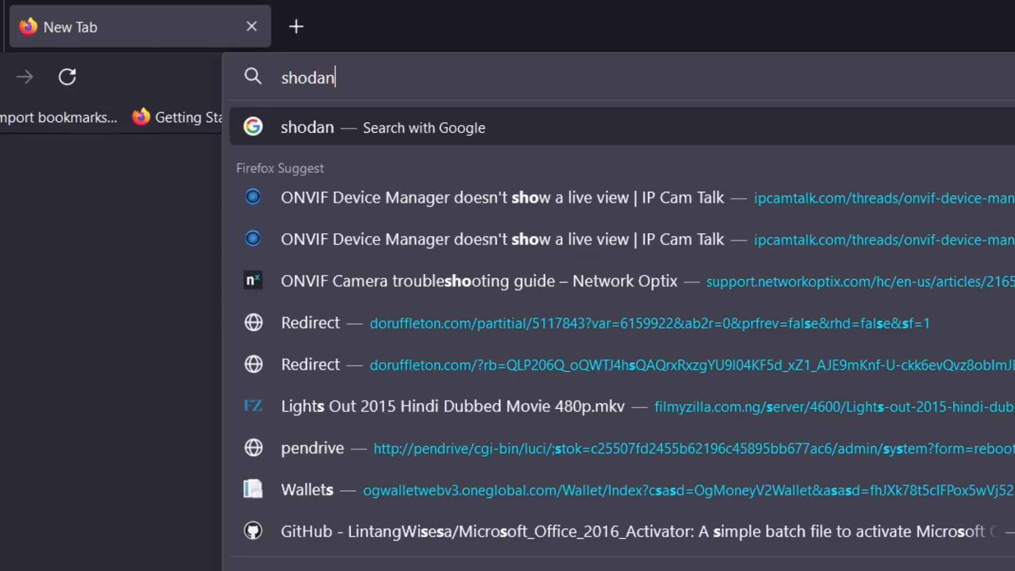
pyautogui.write(' github')
pyautogui.press('Return')
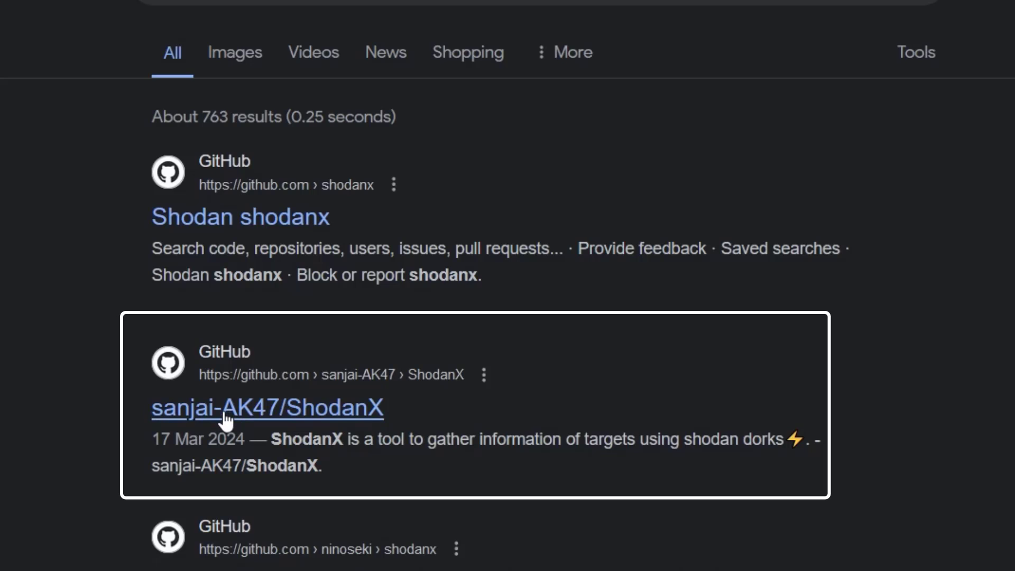
pyautogui.rightClick(317, 410)
pyautogui.click(404, 433)
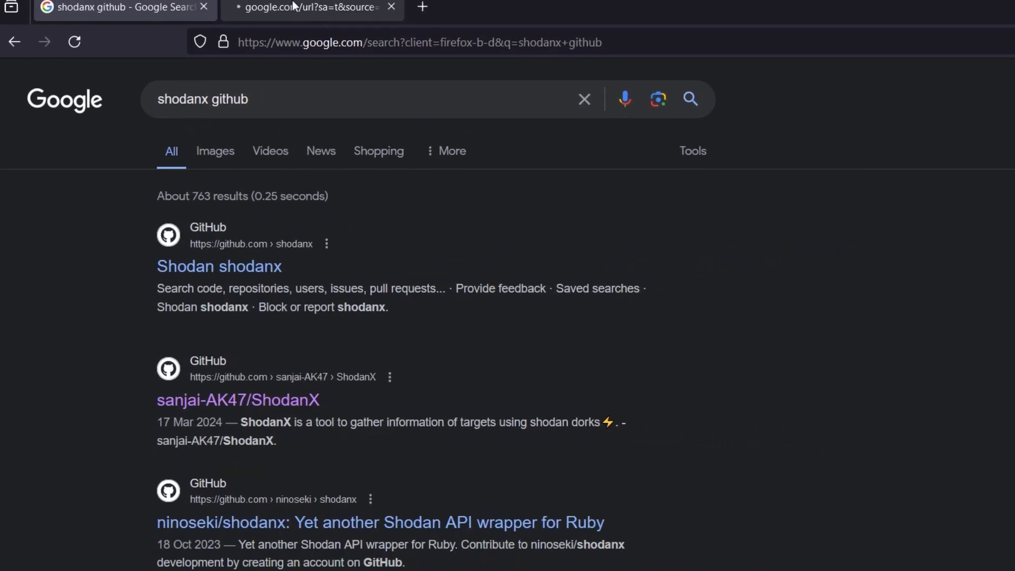
pyautogui.hotkey('ctrl', 'Tab')
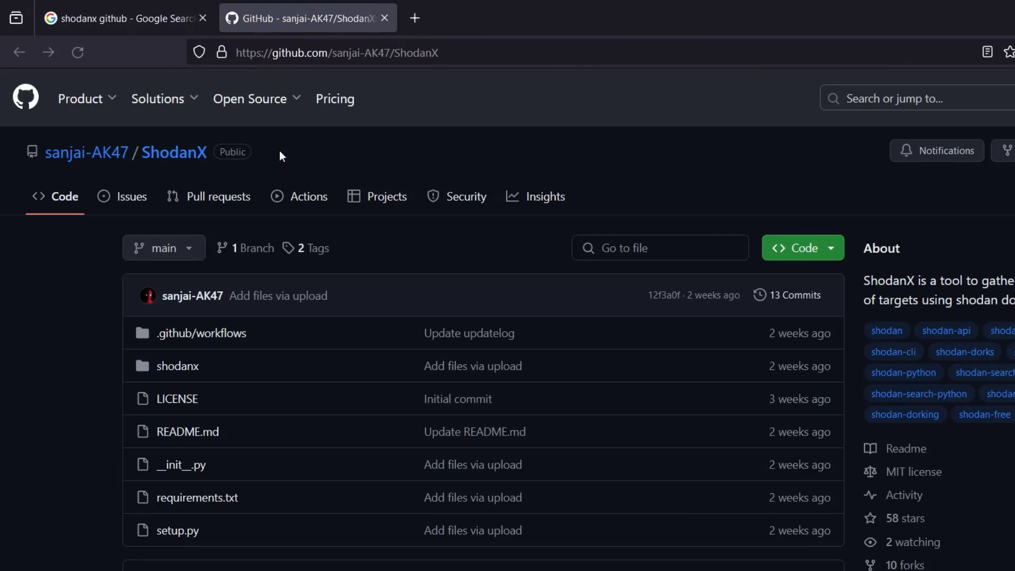
# Scroll the README down to the usage modes and highlight the subdomain mode name
pyautogui.scroll(-4, 243, 354)
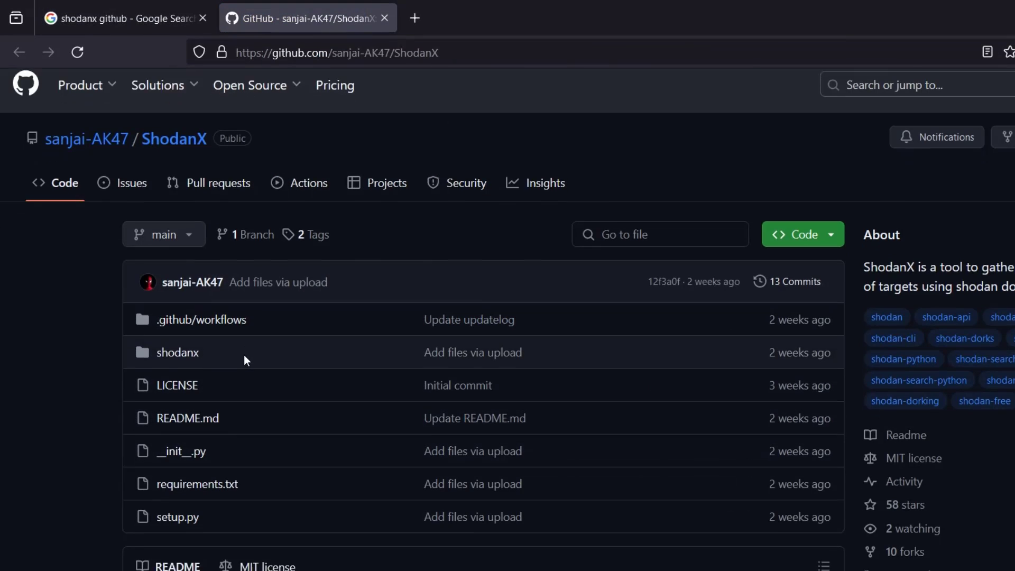
pyautogui.scroll(-1, 131, 325)
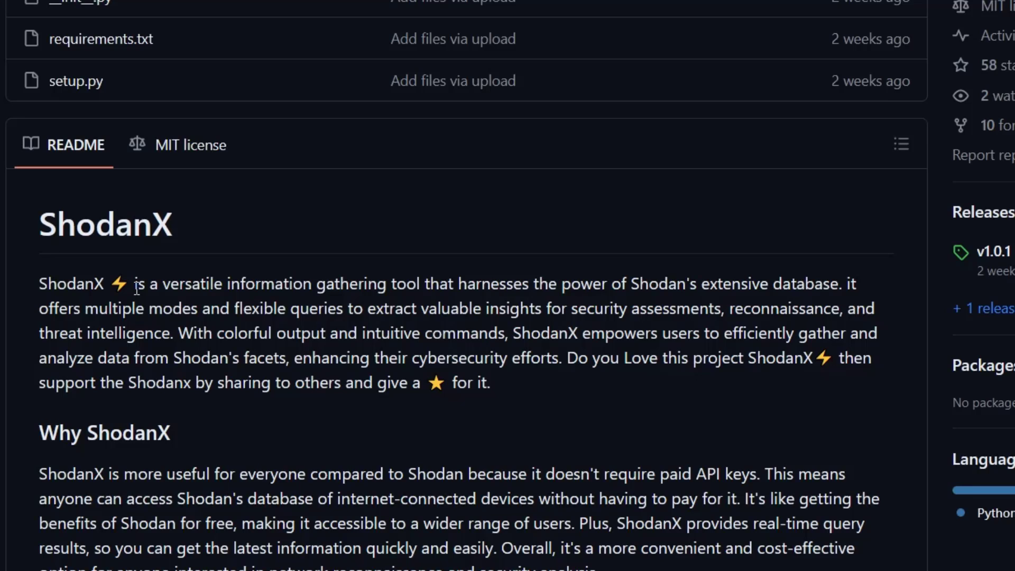
pyautogui.scroll(-4, 137, 288)
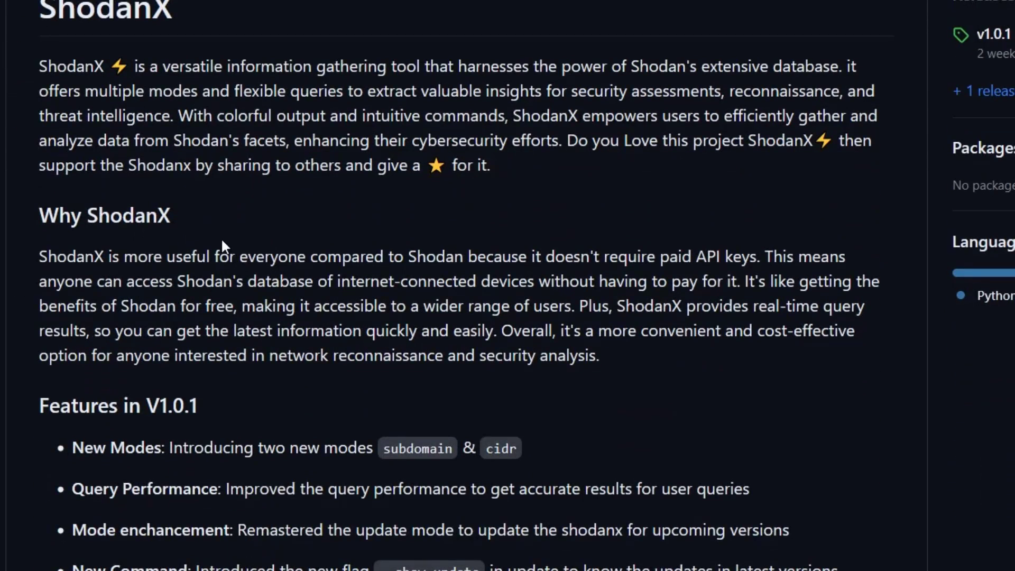
pyautogui.scroll(-4, 222, 240)
pyautogui.moveTo(73, 230); pyautogui.dragTo(289, 228)
pyautogui.click(399, 231)
pyautogui.moveTo(382, 232); pyautogui.dragTo(454, 231)
pyautogui.click(482, 233)
pyautogui.click(602, 233)
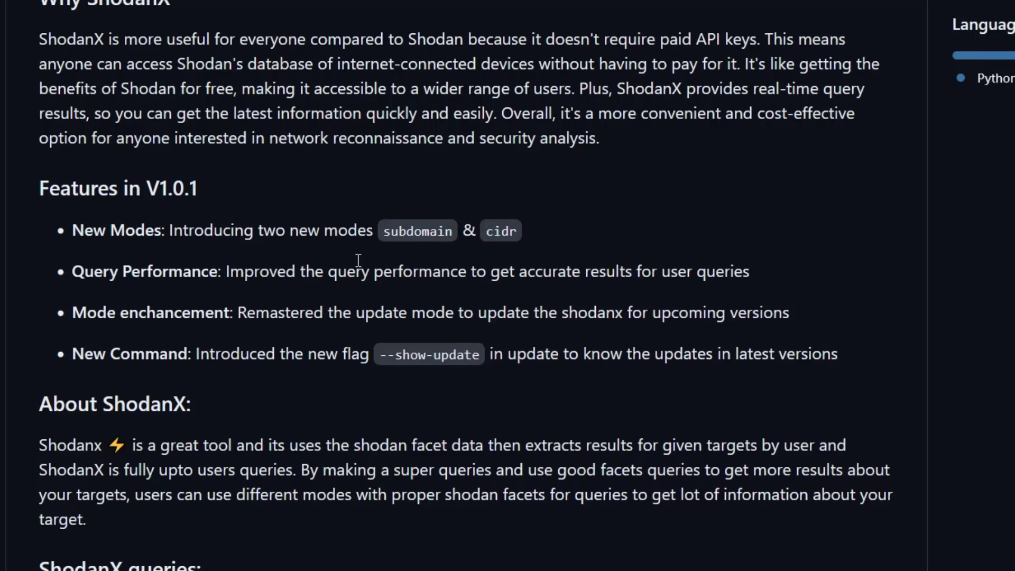
# Scroll further down to the README's Installation and Usage sections
pyautogui.scroll(-4, 359, 261)
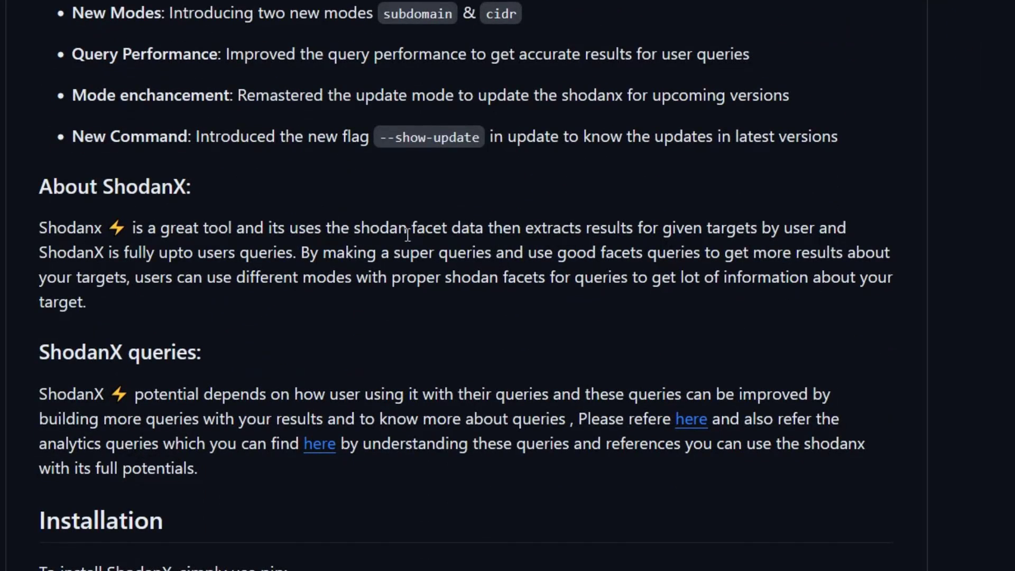
pyautogui.scroll(-6, 403, 234)
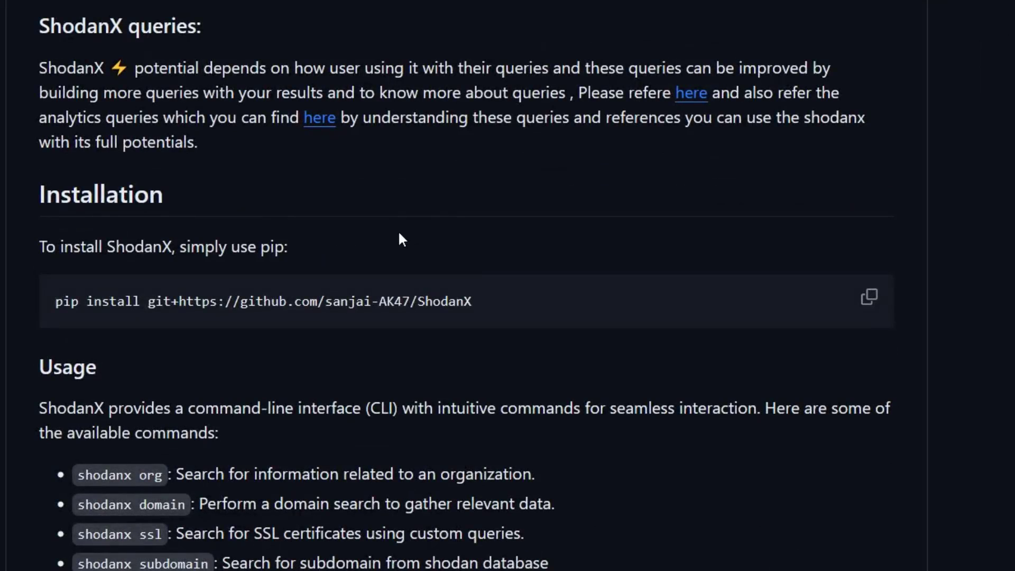
pyautogui.scroll(-4, 399, 233)
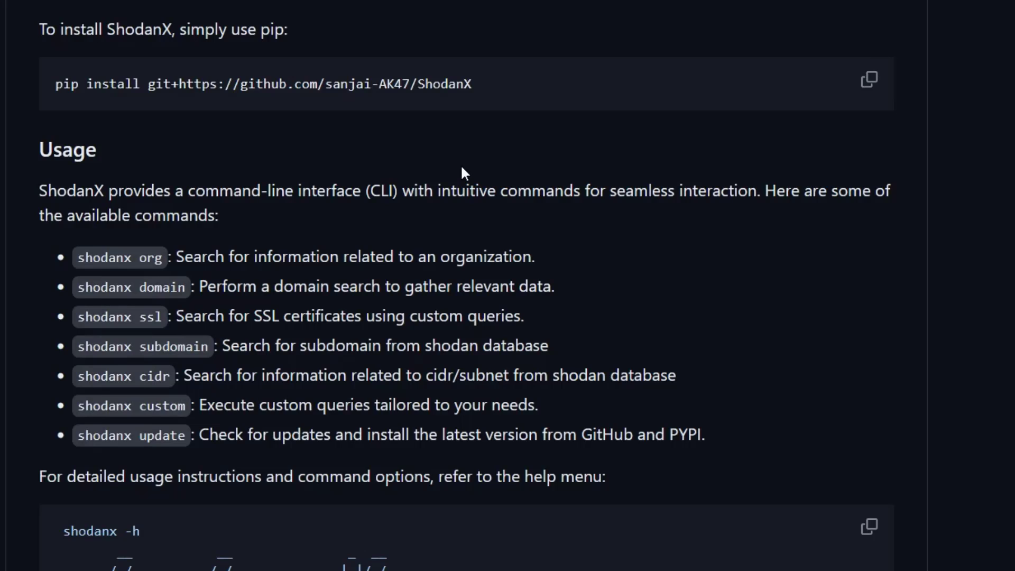
pyautogui.scroll(-4, 462, 168)
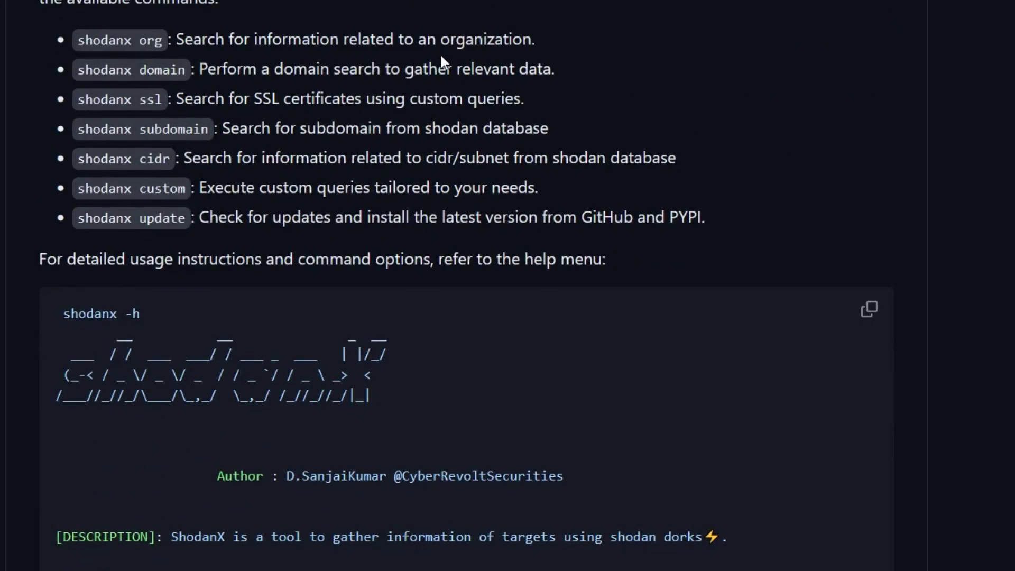
pyautogui.doubleClick(152, 42)
pyautogui.click(261, 73)
pyautogui.moveTo(224, 45); pyautogui.dragTo(546, 42)
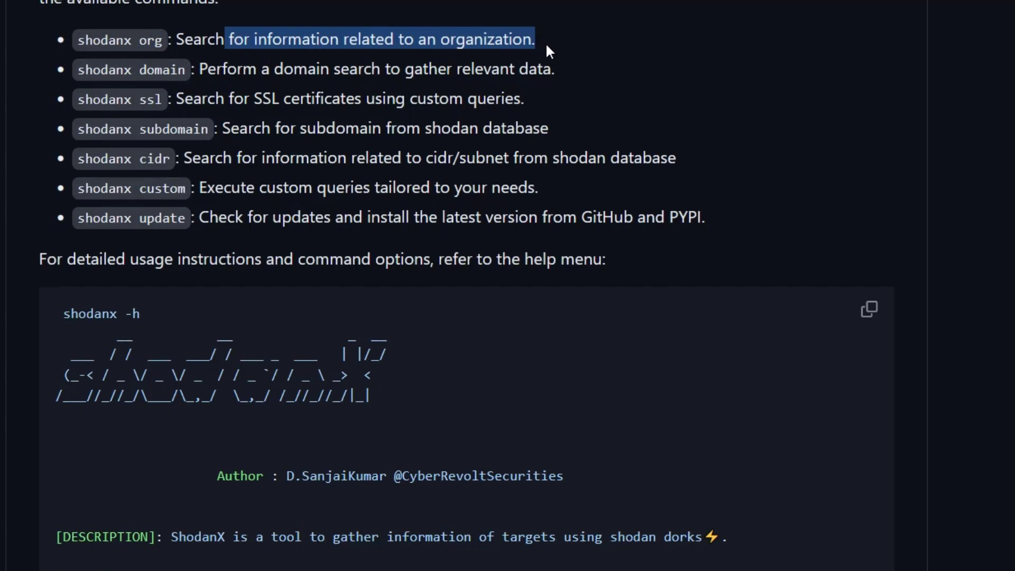
pyautogui.click(527, 42)
pyautogui.doubleClick(180, 73)
pyautogui.click(238, 73)
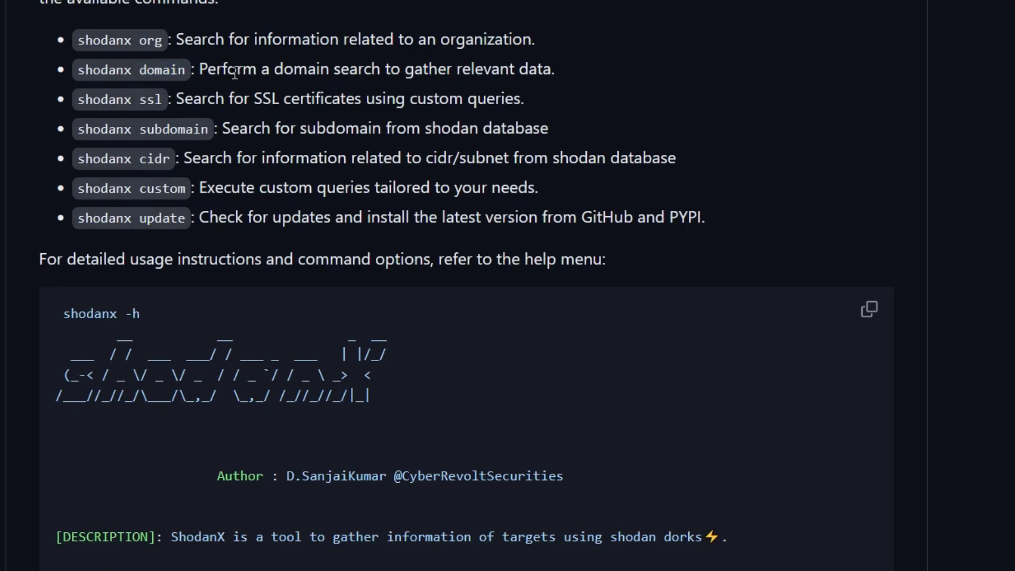
pyautogui.moveTo(318, 71); pyautogui.dragTo(546, 72)
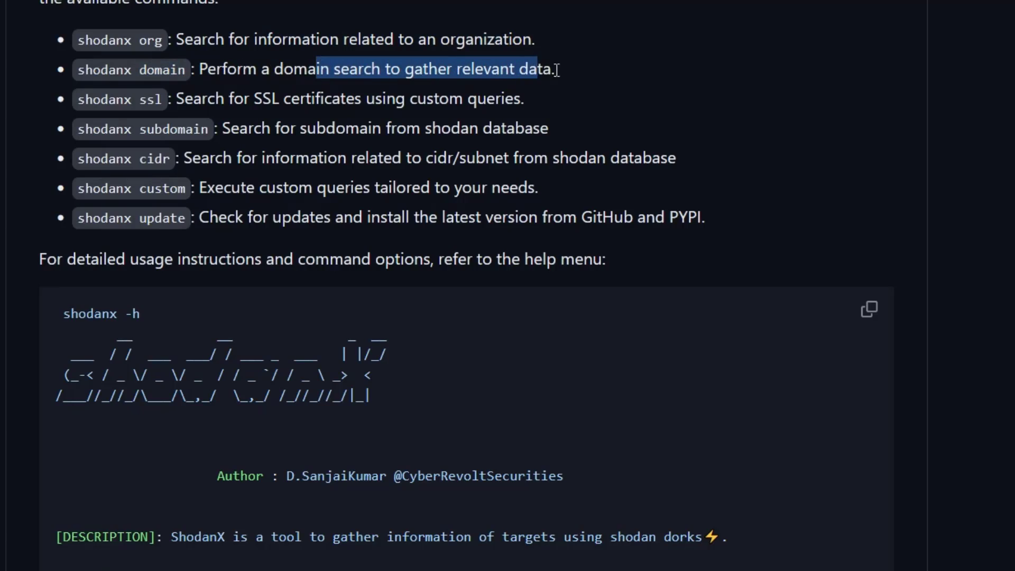
pyautogui.click(587, 74)
pyautogui.doubleClick(151, 99)
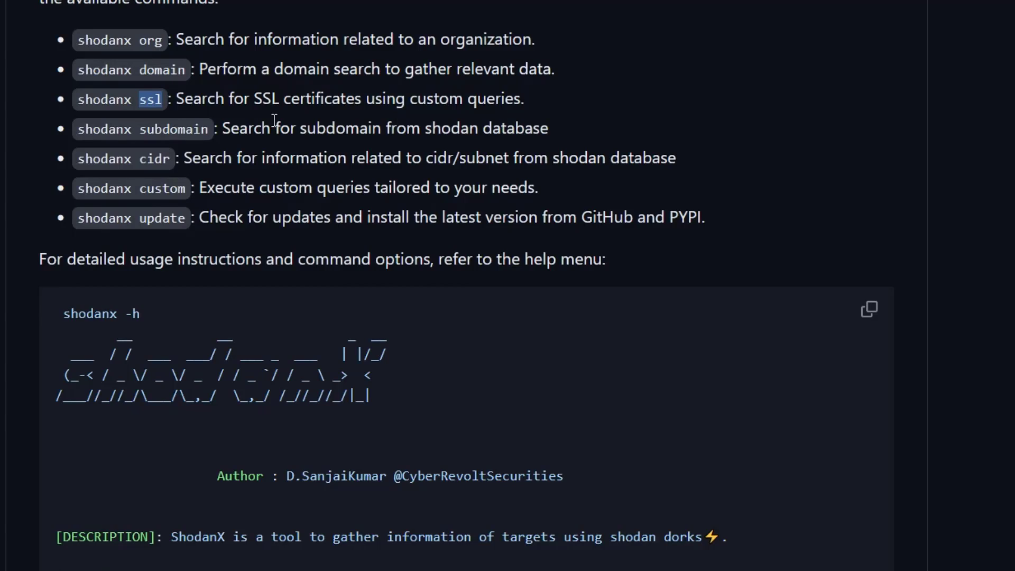
pyautogui.doubleClick(195, 127)
pyautogui.click(214, 132)
pyautogui.doubleClick(151, 158)
pyautogui.doubleClick(164, 190)
pyautogui.click(161, 218)
pyautogui.tripleClick(161, 218)
pyautogui.click(569, 182)
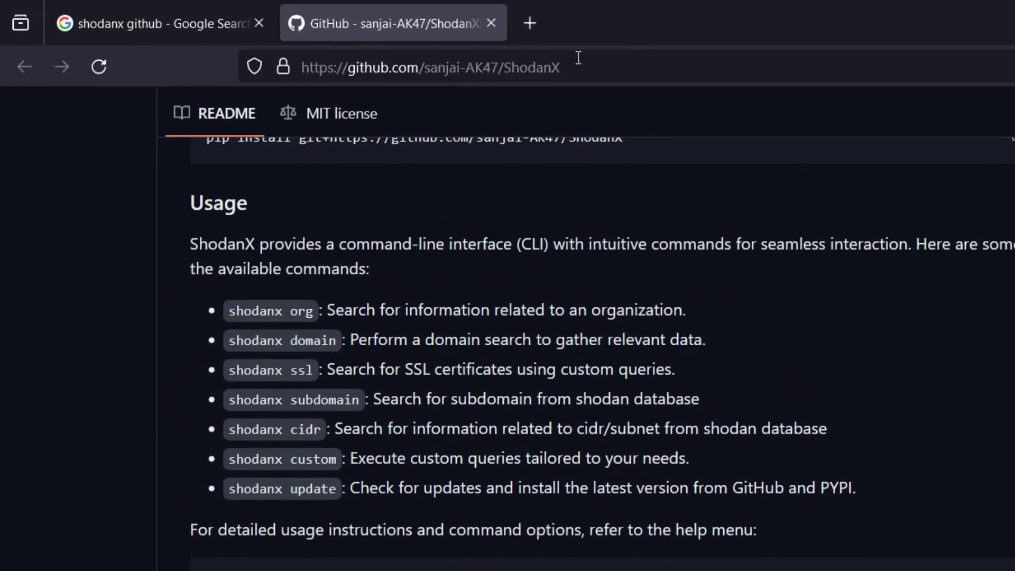
# Copy the ShodanX repository URL from the address bar's context menu
pyautogui.rightClick(560, 64)
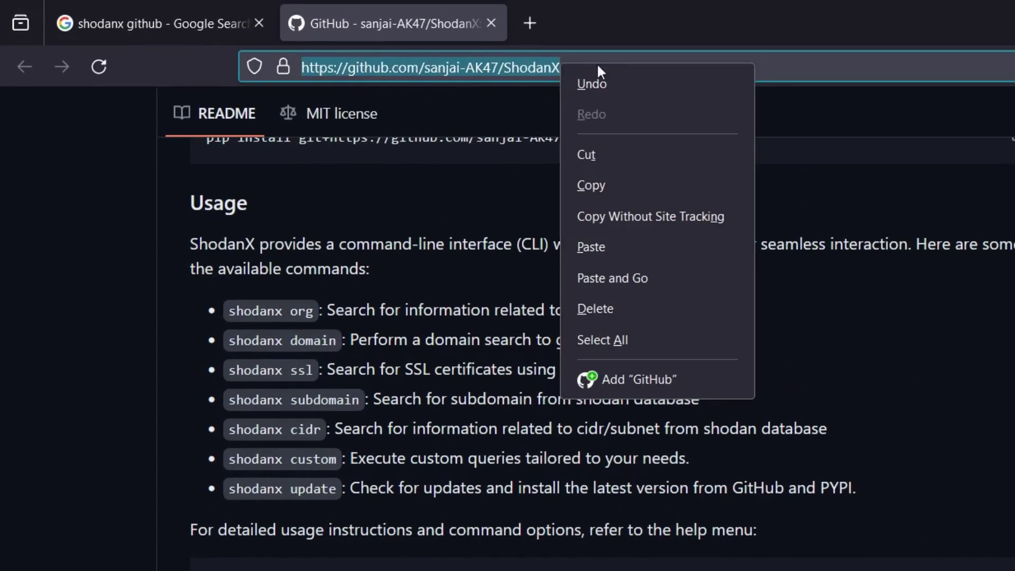
pyautogui.click(592, 185)
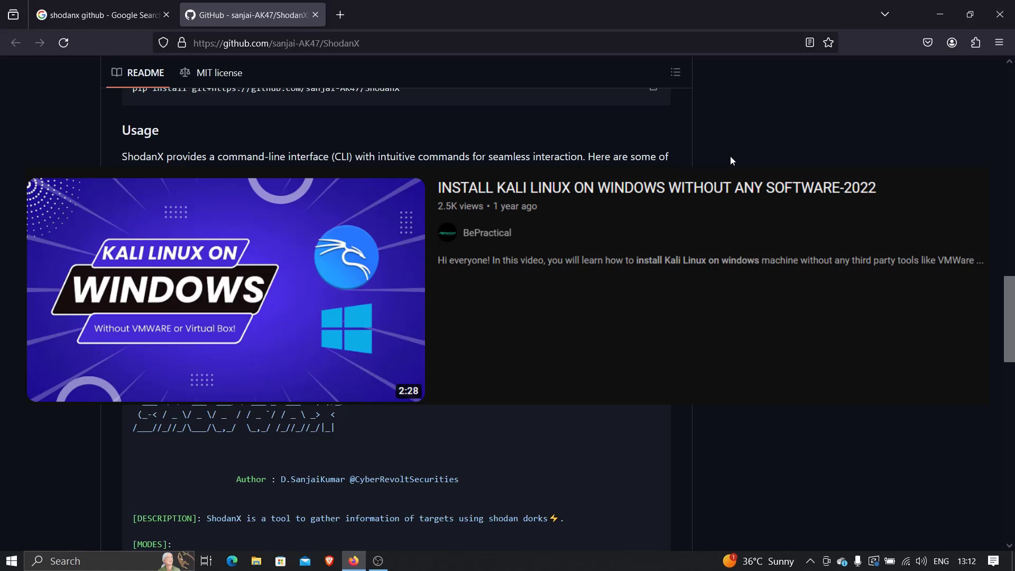
# Launch Command Prompt through Start search 'cmd' and start Kali with the kali command
pyautogui.click(327, 42)
pyautogui.click(816, 451)
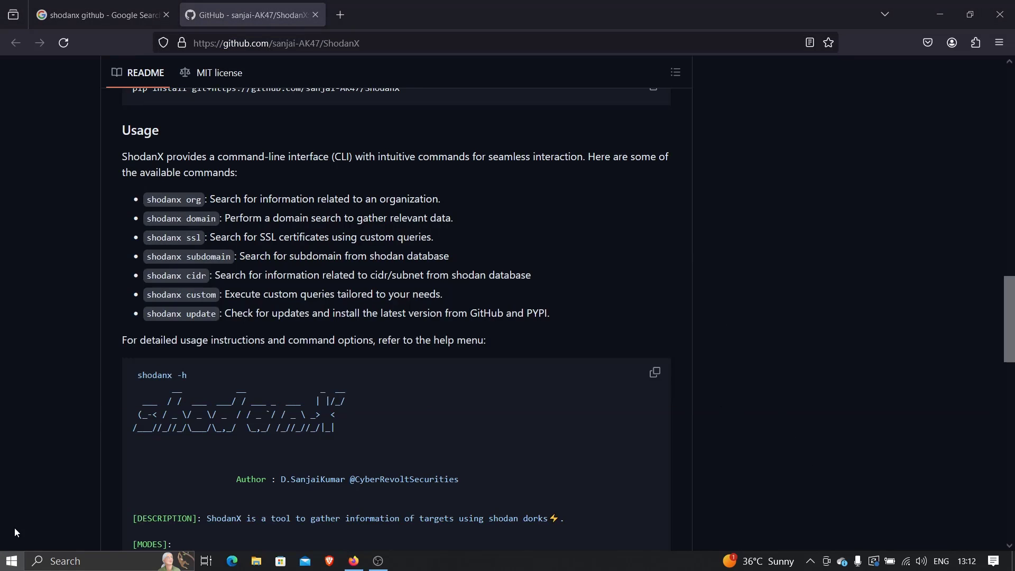
pyautogui.click(12, 559)
pyautogui.write('cmd')
pyautogui.press('Return')
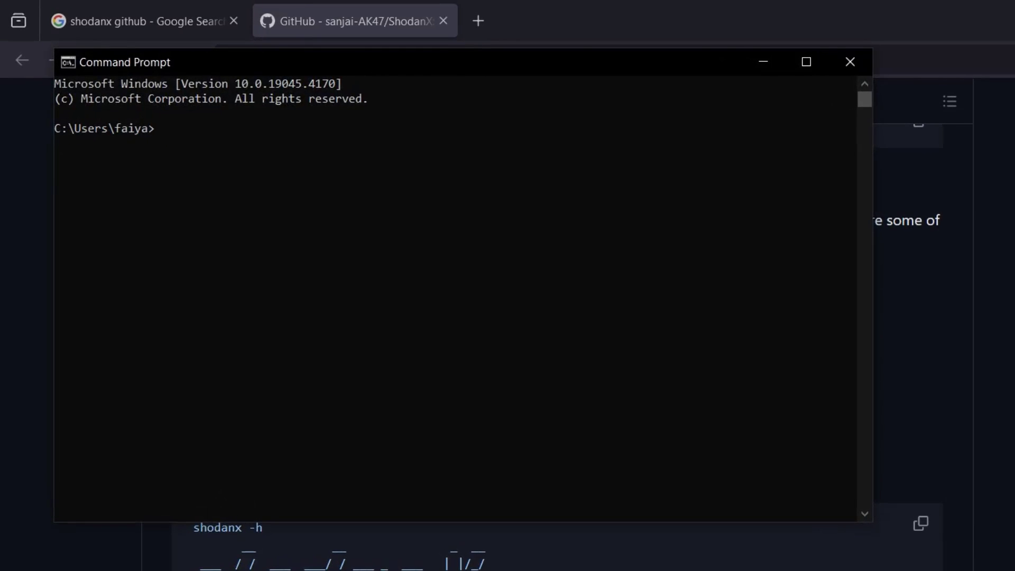
pyautogui.write('kali')
pyautogui.press('Return')
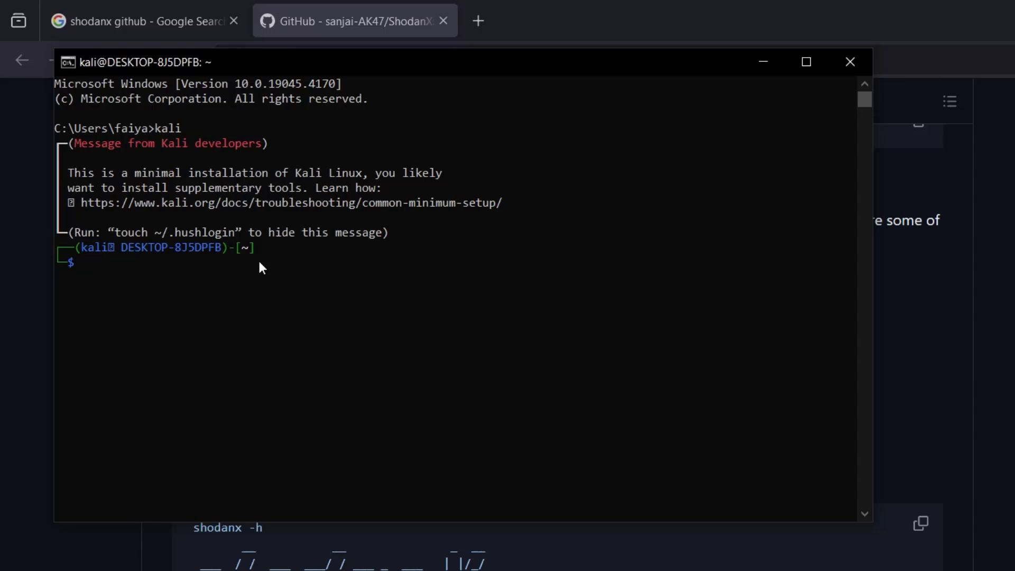
# Clear the screen and run sudo apt install python3 python3-pip -y, entering the sudo password
pyautogui.write('clear')
pyautogui.press('Return')
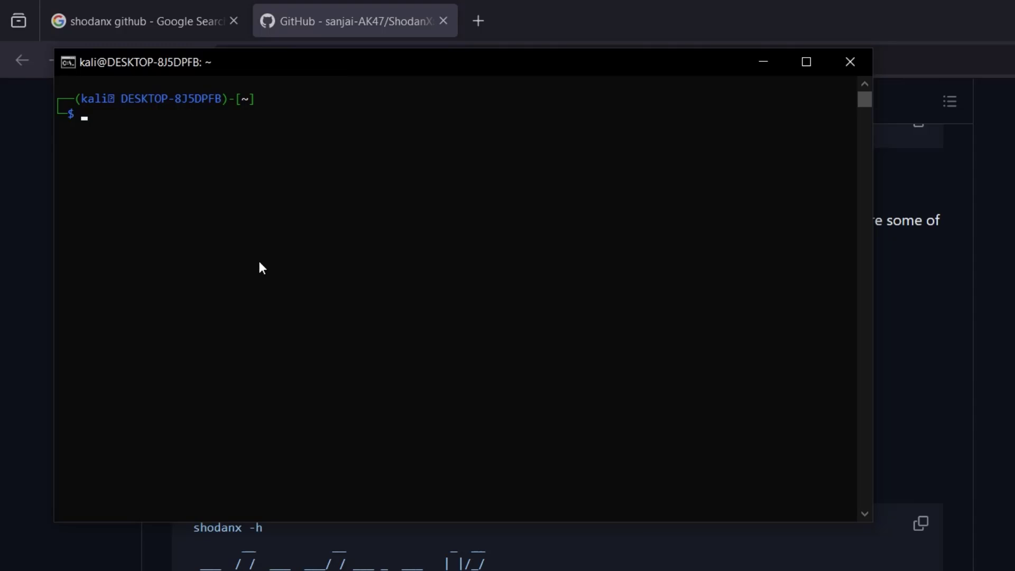
pyautogui.write('sudo apt install python3 python3-pip -y')
pyautogui.press('Return')
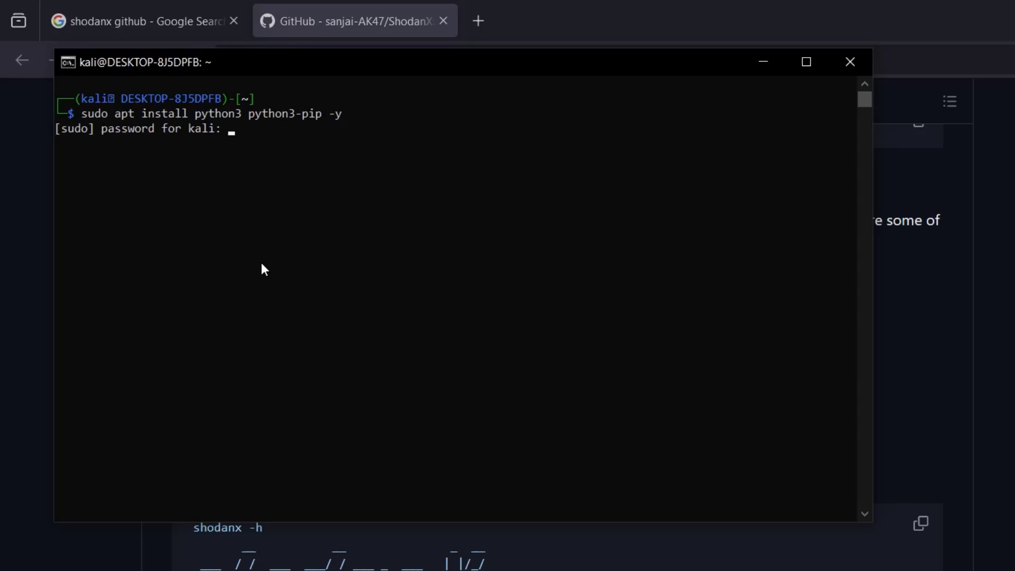
pyautogui.press('Return')
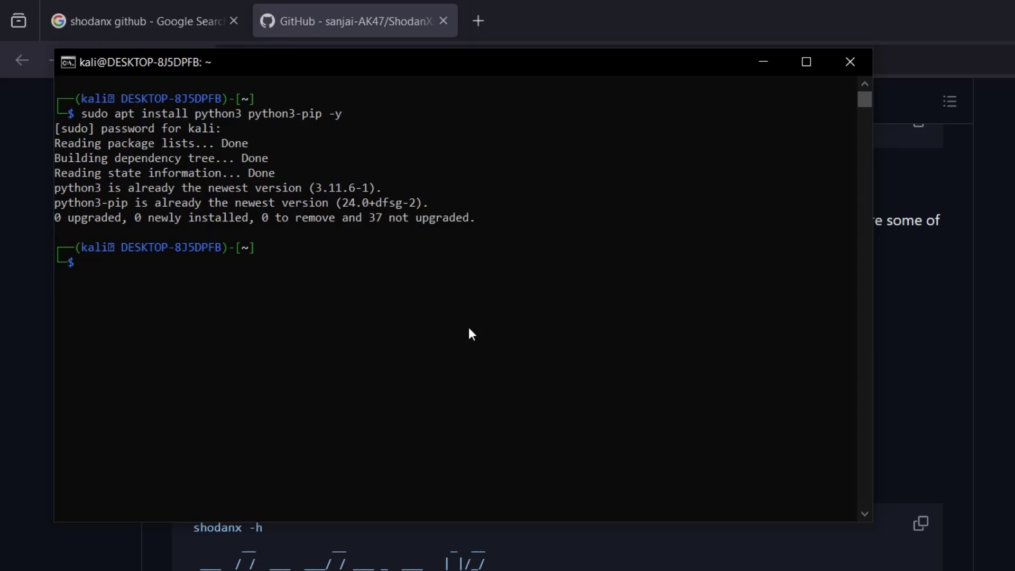
pyautogui.moveTo(422, 61); pyautogui.dragTo(597, 95)
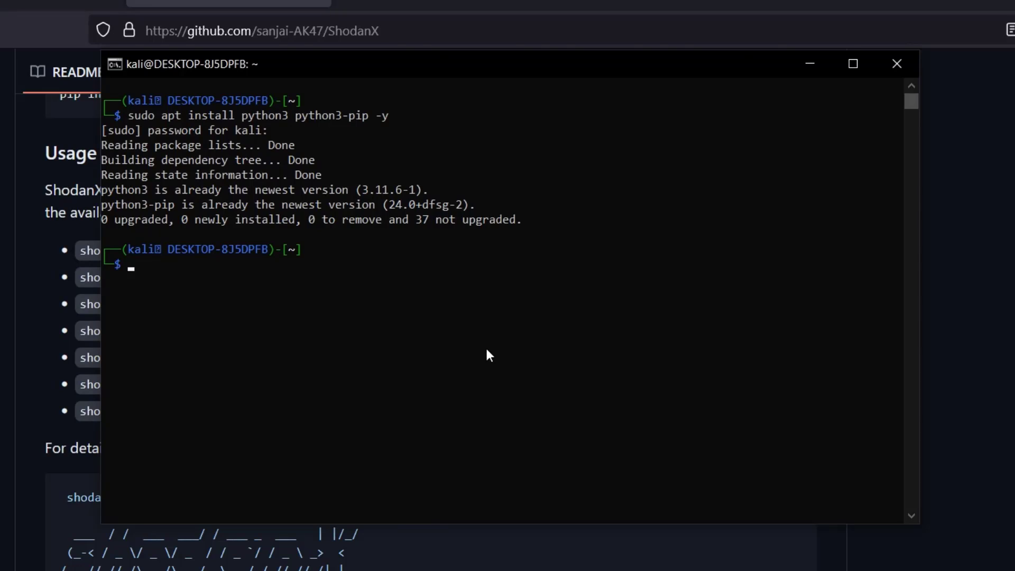
# Run sudo apt install git -y, then select the ShodanX repository URL in the browser
pyautogui.write('sudo apt install git 0y')
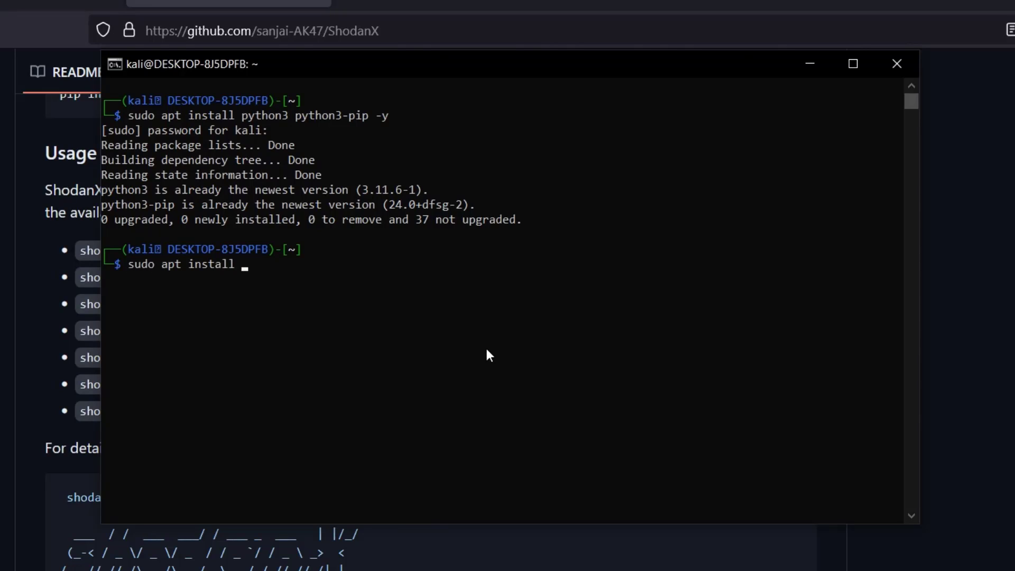
pyautogui.press('BackSpace')
pyautogui.press('BackSpace')
pyautogui.write('-y')
pyautogui.press('Return')
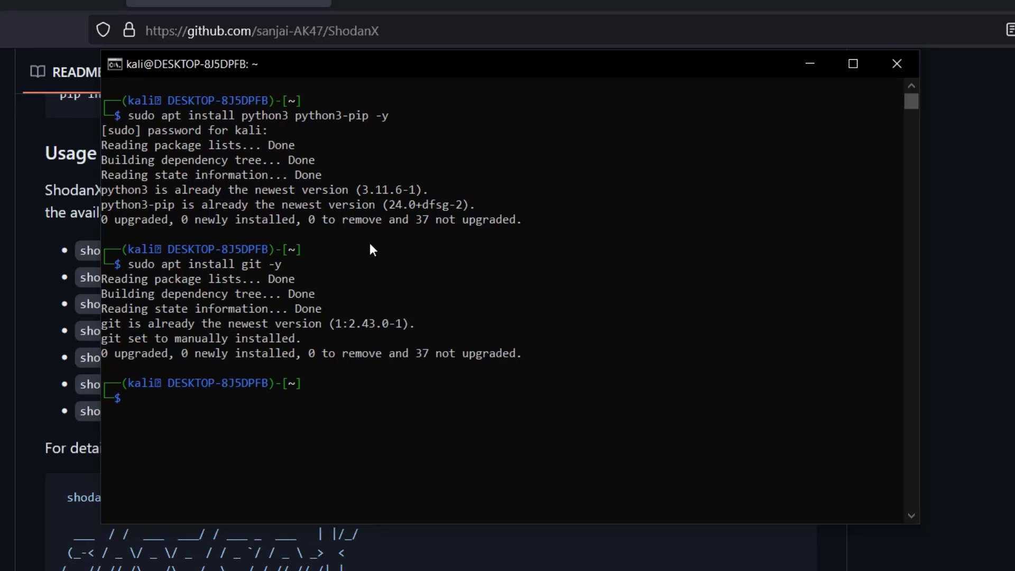
pyautogui.hotkey('alt', 'Tab')
pyautogui.click(363, 33)
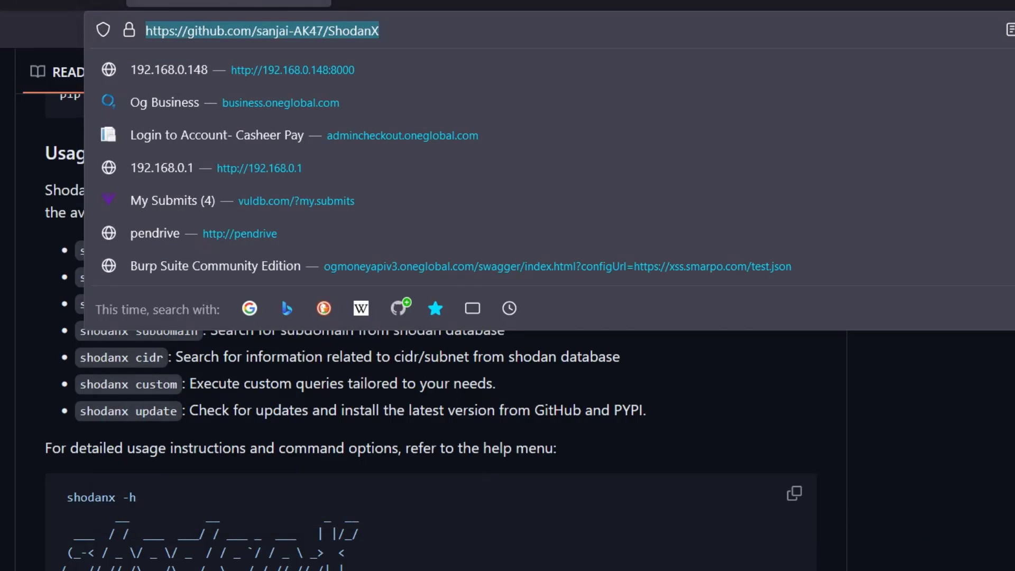
# Run git clone with the pasted ShodanX URL, which fails because ShodanX already exists
pyautogui.hotkey('alt', 'Tab')
pyautogui.click(459, 306)
pyautogui.write('git ')
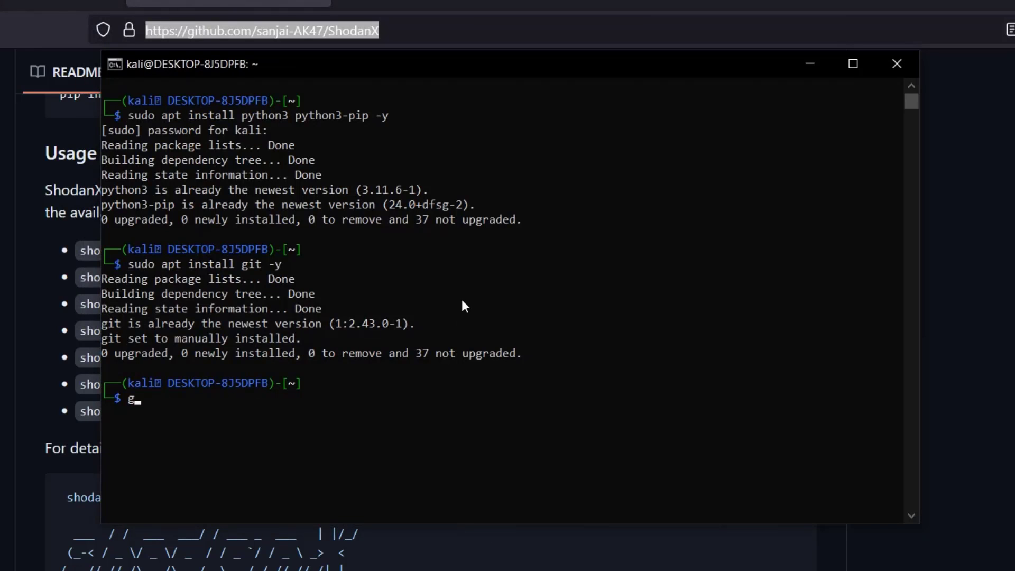
pyautogui.write('clone')
pyautogui.press('BackSpace')
pyautogui.write('e')
pyautogui.rightClick(458, 311)
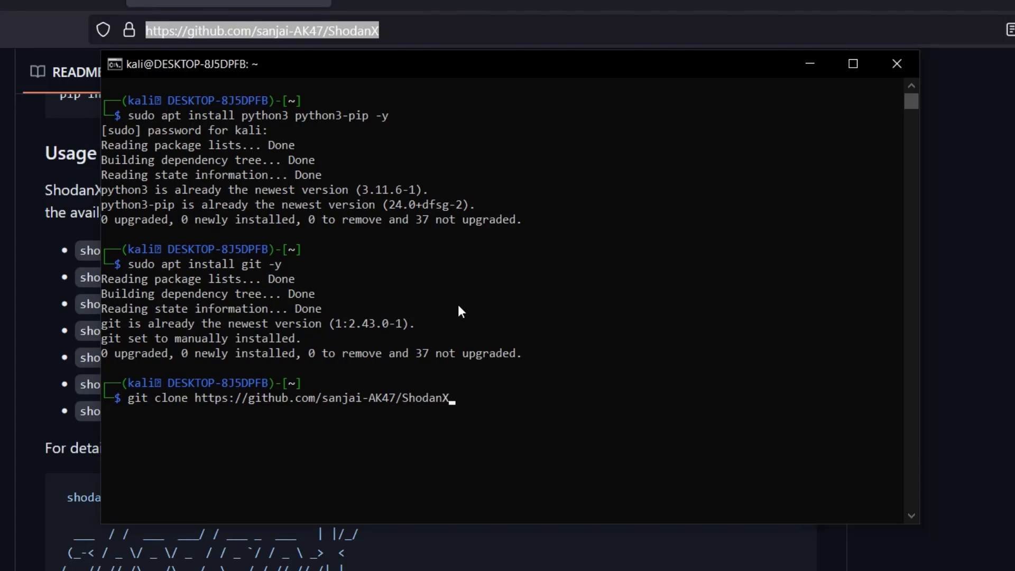
pyautogui.press('Return')
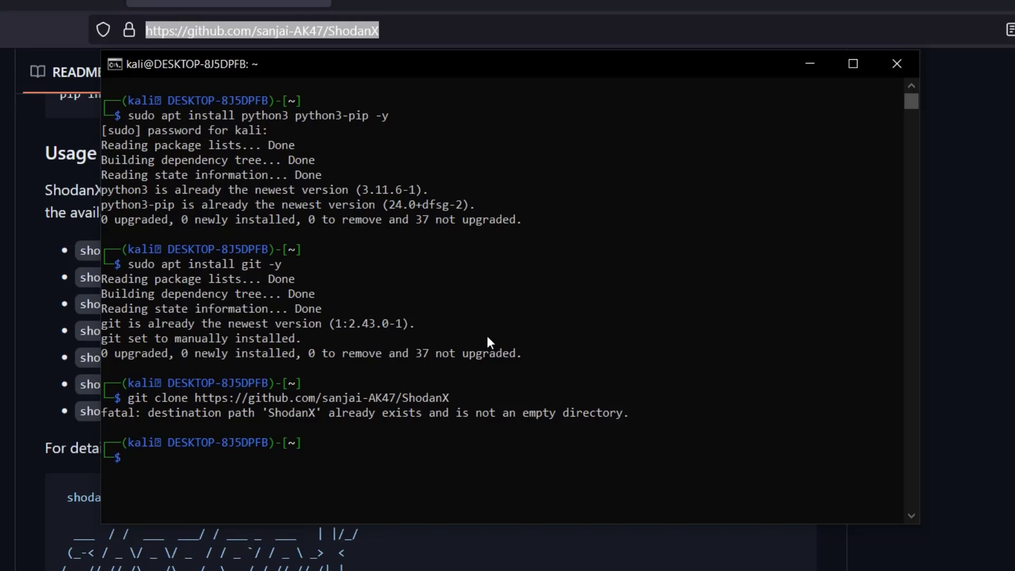
# List the home folder, then create a test folder with mkdir test and cd into it
pyautogui.write('ls')
pyautogui.press('Return')
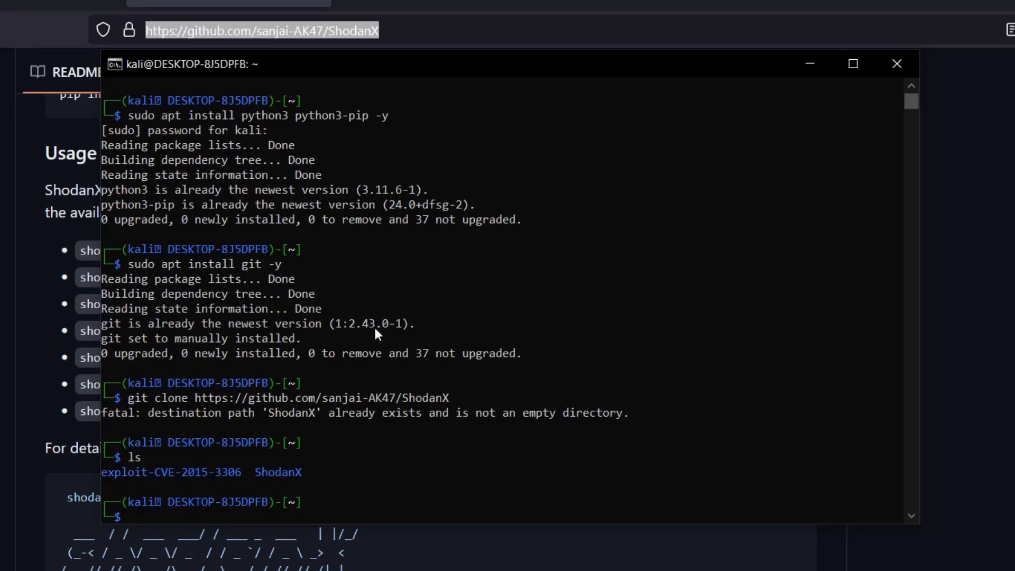
pyautogui.moveTo(265, 472); pyautogui.dragTo(309, 460)
pyautogui.click(582, 352)
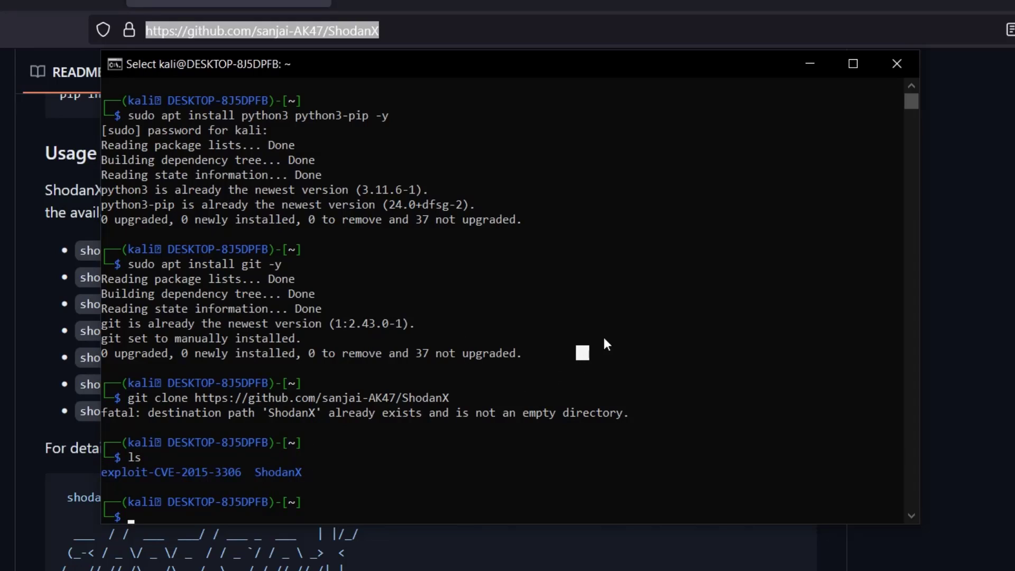
pyautogui.press('Escape')
pyautogui.write('mkdir ')
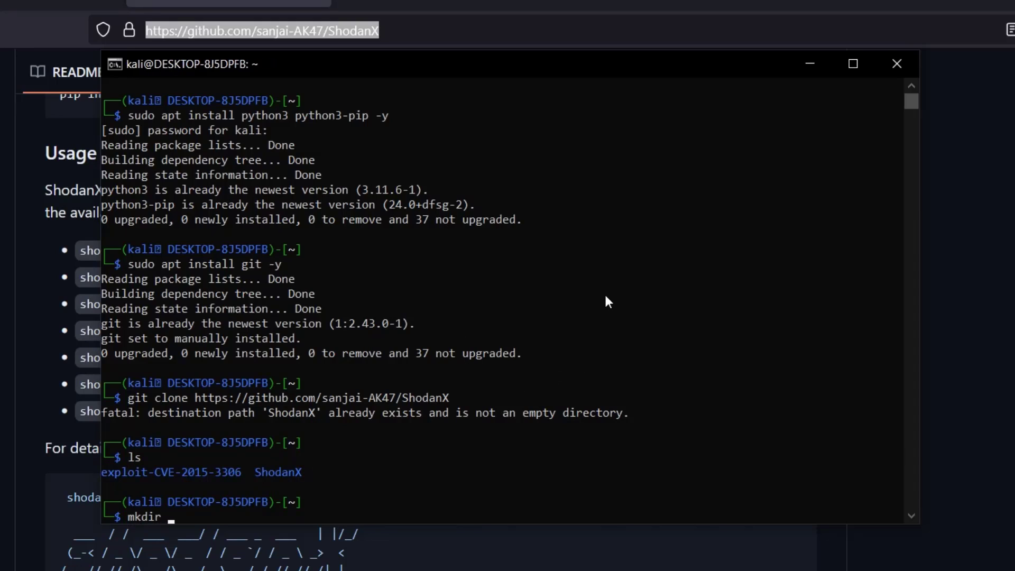
pyautogui.write('test')
pyautogui.press('Return')
pyautogui.write('cd test')
pyautogui.press('Return')
# Run git clone with the pasted ShodanX repository URL inside the test folder
pyautogui.write('git coon')
pyautogui.press('BackSpace')
pyautogui.press('BackSpace')
pyautogui.press('BackSpace')
pyautogui.write('lone')
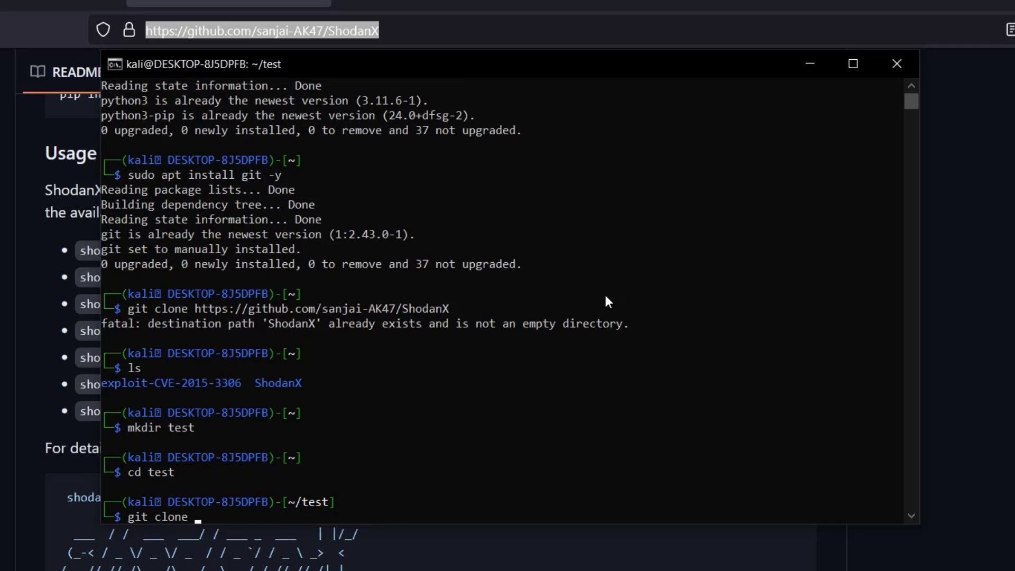
pyautogui.hotkey('ctrl', 'v')
pyautogui.press('Return')
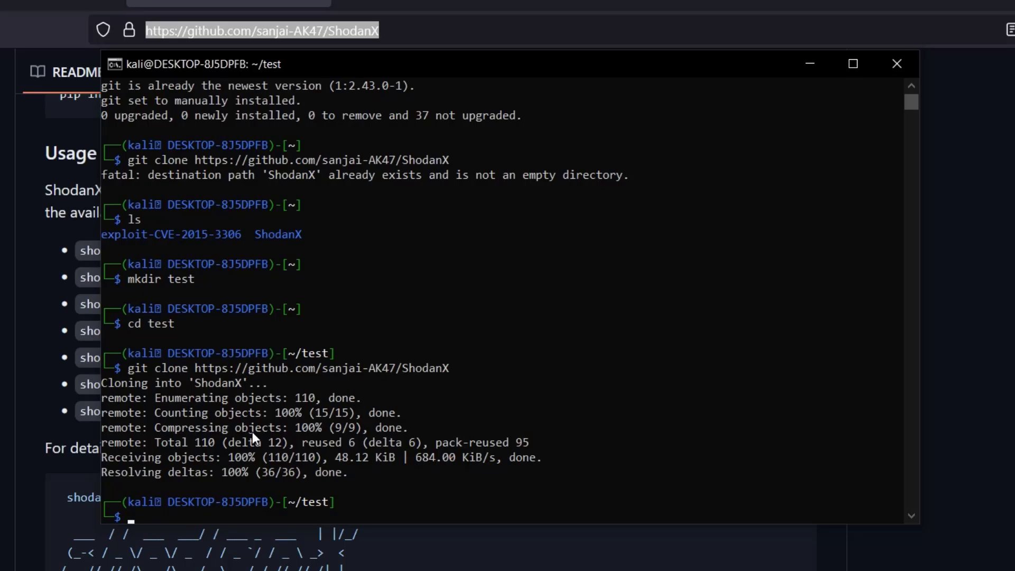
# Go back home with cd .., clear the screen and list the home folder
pyautogui.write('cd ..')
pyautogui.press('Return')
pyautogui.write('clear')
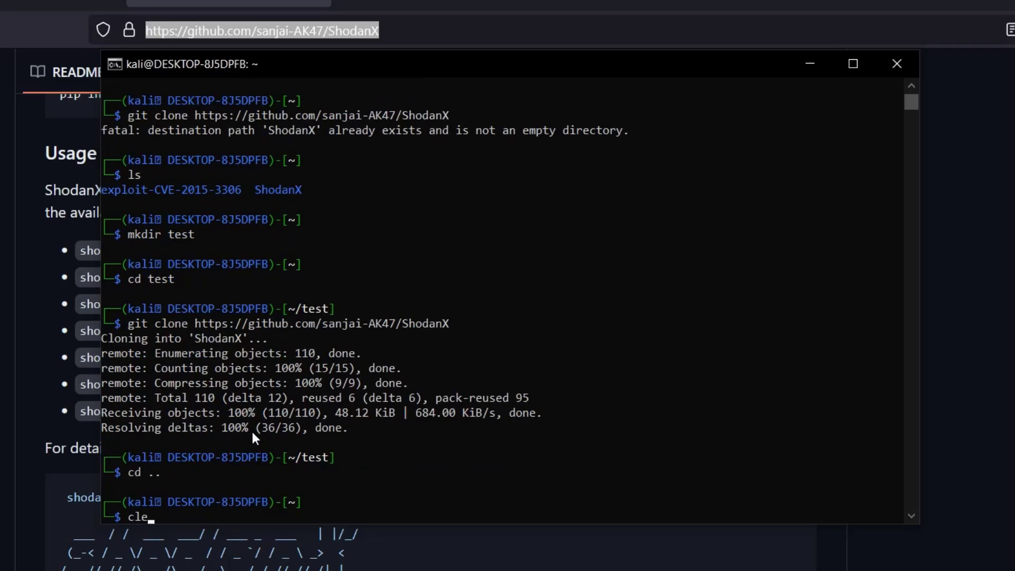
pyautogui.press('Return')
pyautogui.write('ls')
pyautogui.press('Return')
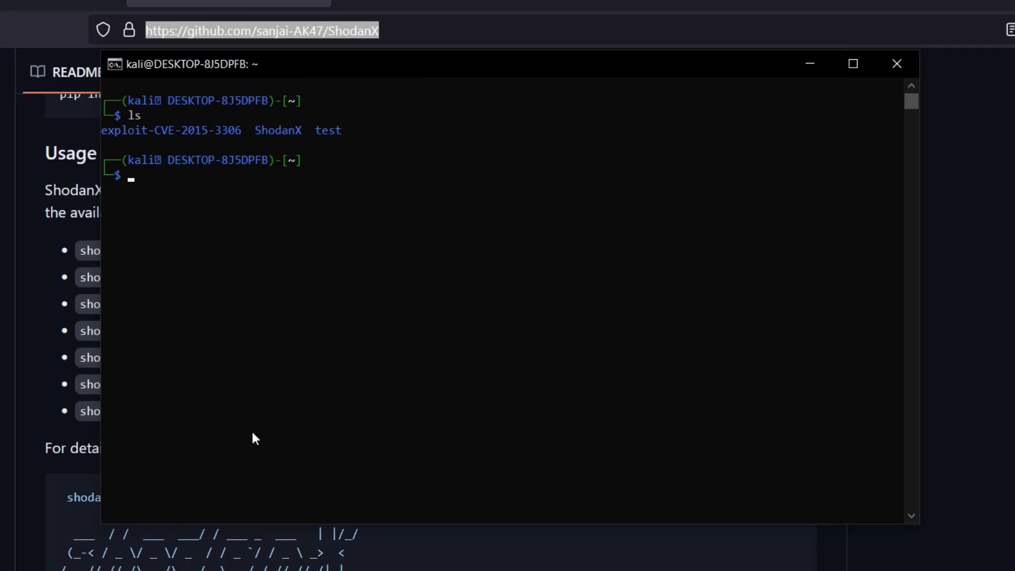
# Enter ShodanX/ using Tab completion and list its files, highlighting setup.py
pyautogui.write('cd Shodan')
pyautogui.press('Tab')
pyautogui.press('Return')
pyautogui.write('ls')
pyautogui.press('Return')
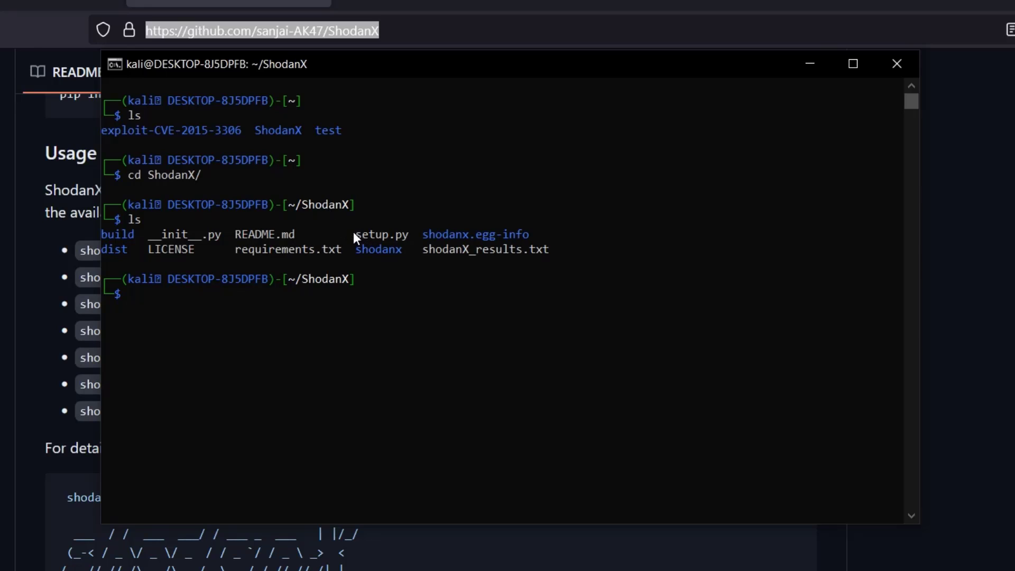
pyautogui.moveTo(355, 236); pyautogui.dragTo(402, 239)
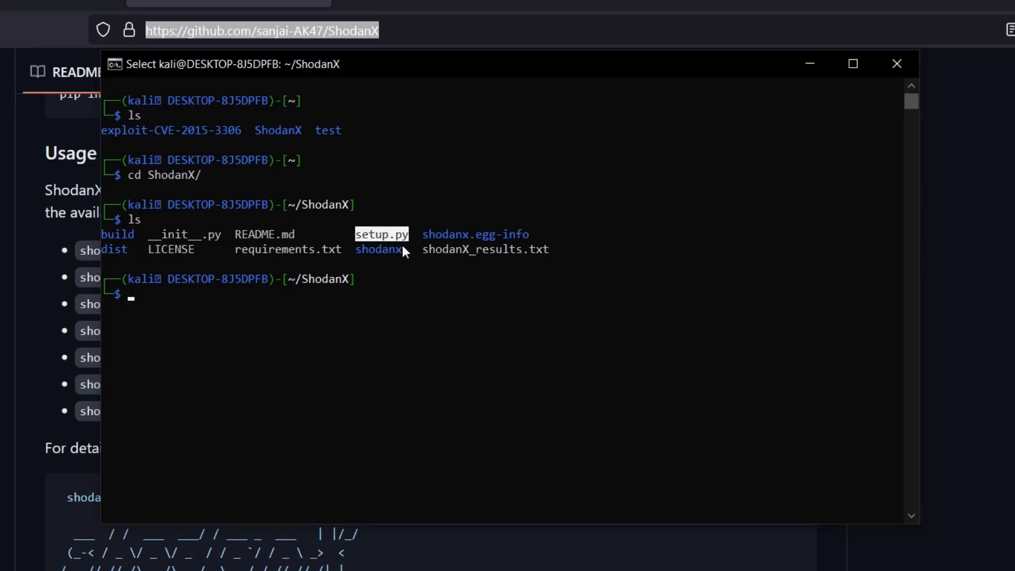
pyautogui.click(379, 322)
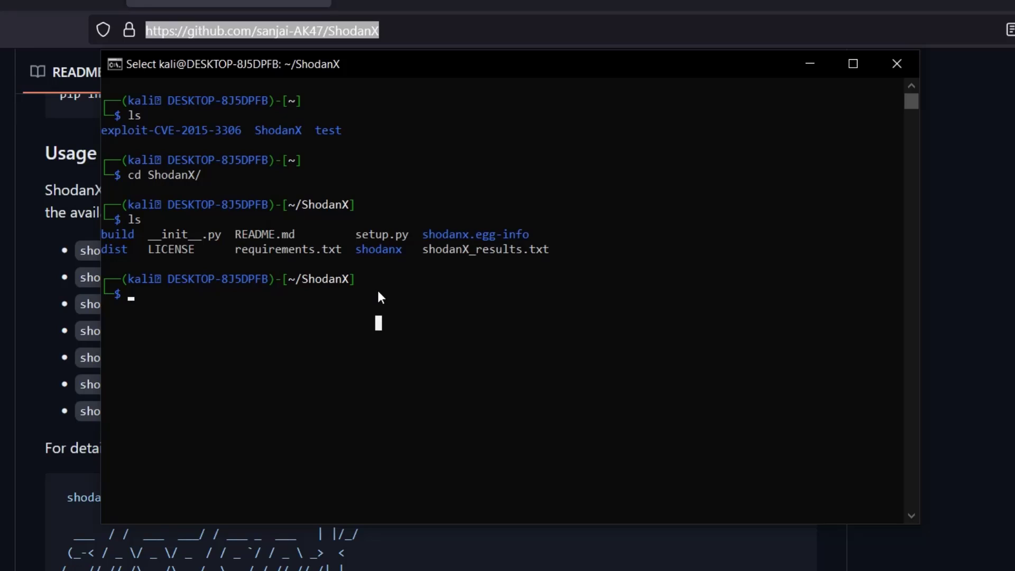
pyautogui.click(325, 325)
# Run 'sudo python3 setup.py install' in the ~/ShodanX directory
pyautogui.write('python3')
pyautogui.press('Left')
pyautogui.press('Left')
pyautogui.press('Left')
pyautogui.press('Left')
pyautogui.press('Left')
pyautogui.press('Left')
pyautogui.press('Left')
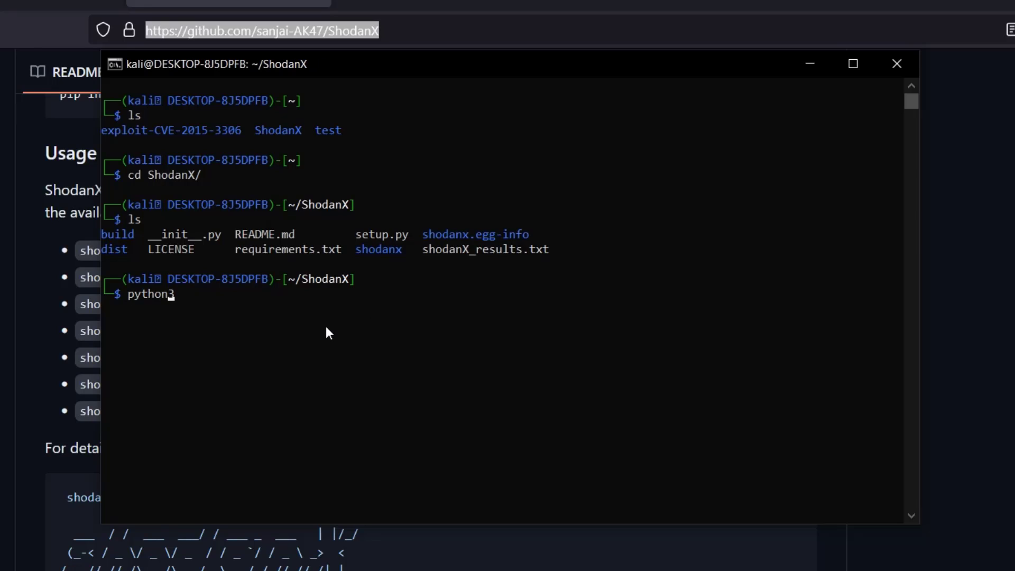
pyautogui.write('sudo')
pyautogui.press('End')
pyautogui.write('setup.py install')
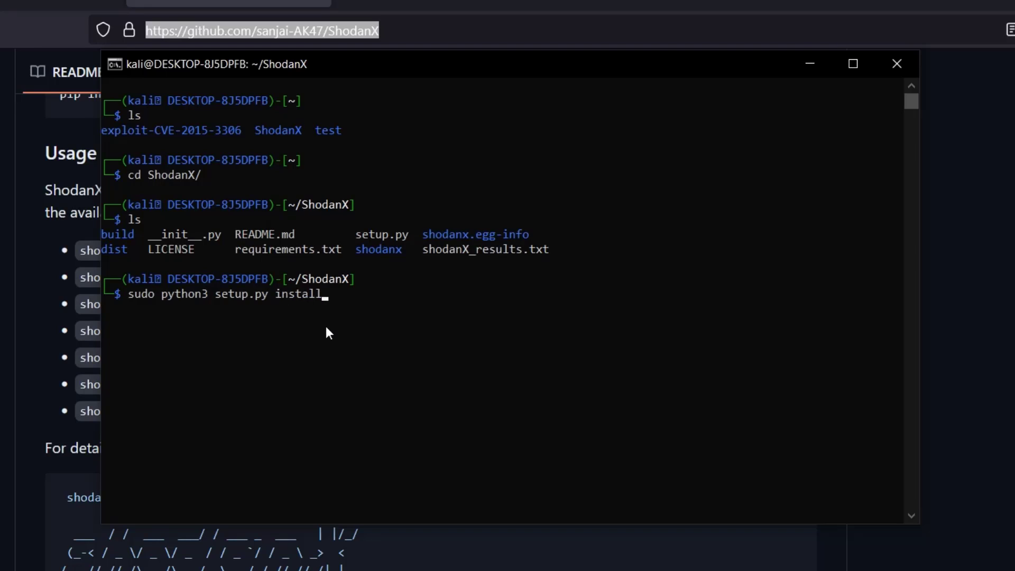
pyautogui.press('Return')
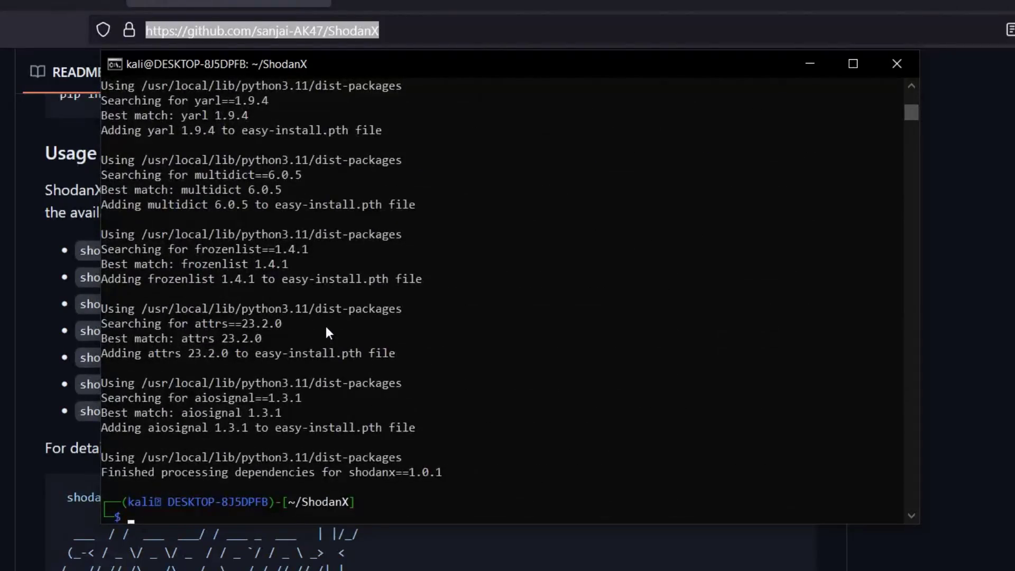
# Check the output confirming dependency processing for shodanx==1.0.1 finished
pyautogui.scroll(5, 318, 301)
pyautogui.scroll(-7, 309, 278)
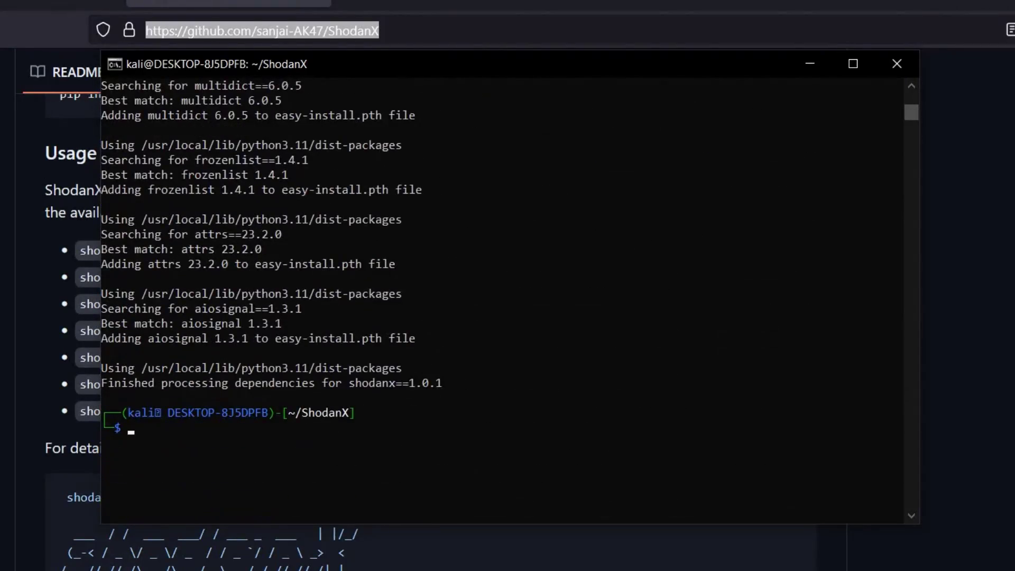
pyautogui.moveTo(110, 383); pyautogui.dragTo(377, 385)
pyautogui.click(564, 382)
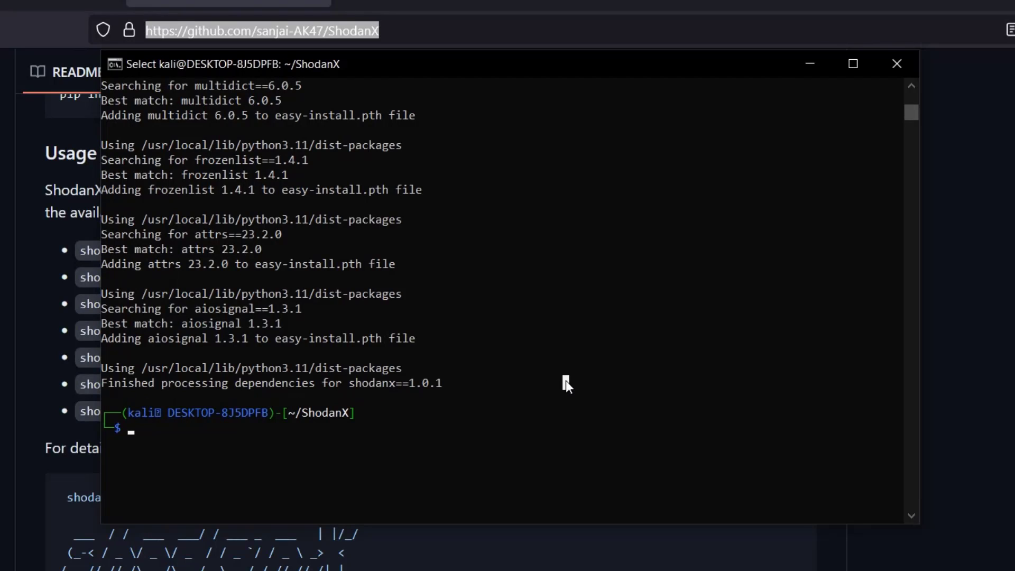
pyautogui.click(559, 338)
# Run 'shodanx' and review its usage listing cidr, custom, domain, org, ssl, subdomain and update
pyautogui.press('Escape')
pyautogui.write('sdhw')
pyautogui.press('BackSpace')
pyautogui.press('BackSpace')
pyautogui.press('BackSpace')
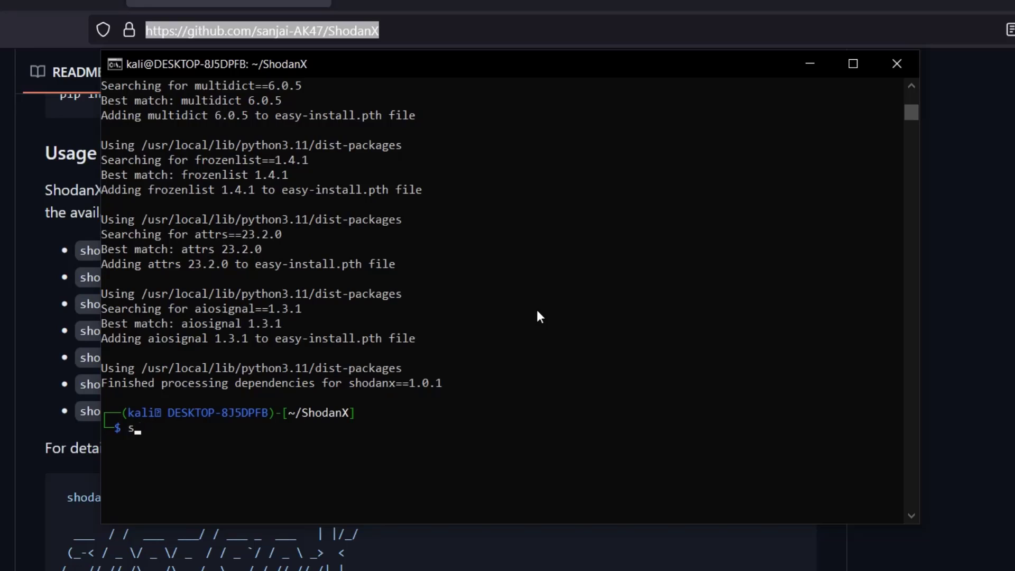
pyautogui.write('hodanx')
pyautogui.press('Return')
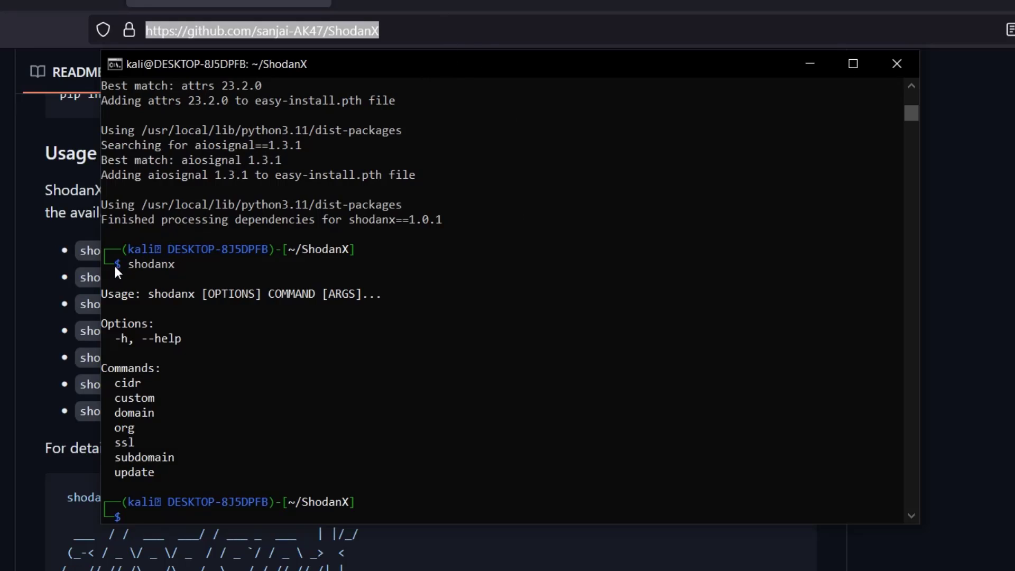
pyautogui.moveTo(126, 262); pyautogui.dragTo(235, 291)
pyautogui.click(235, 282)
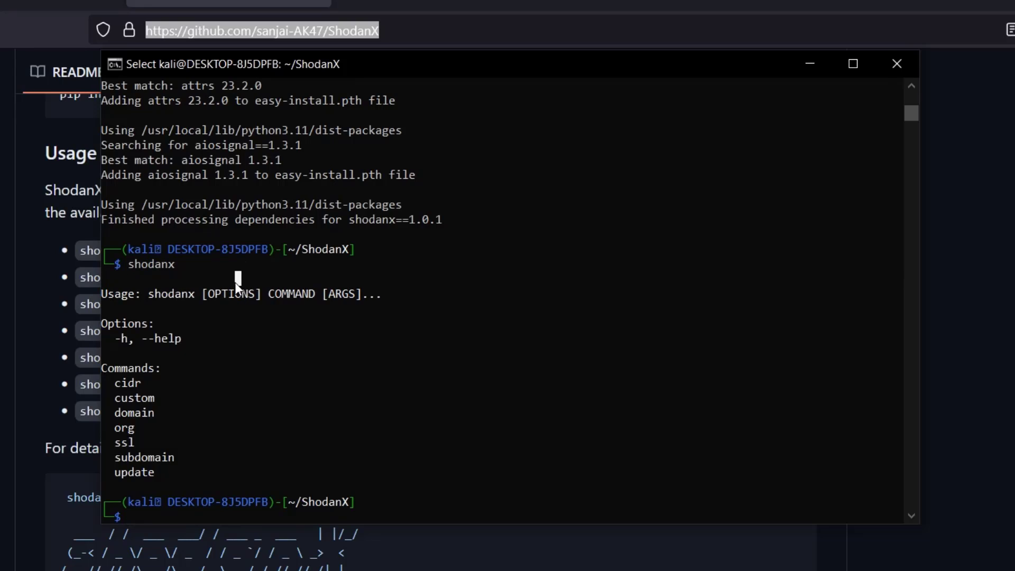
pyautogui.click(312, 261)
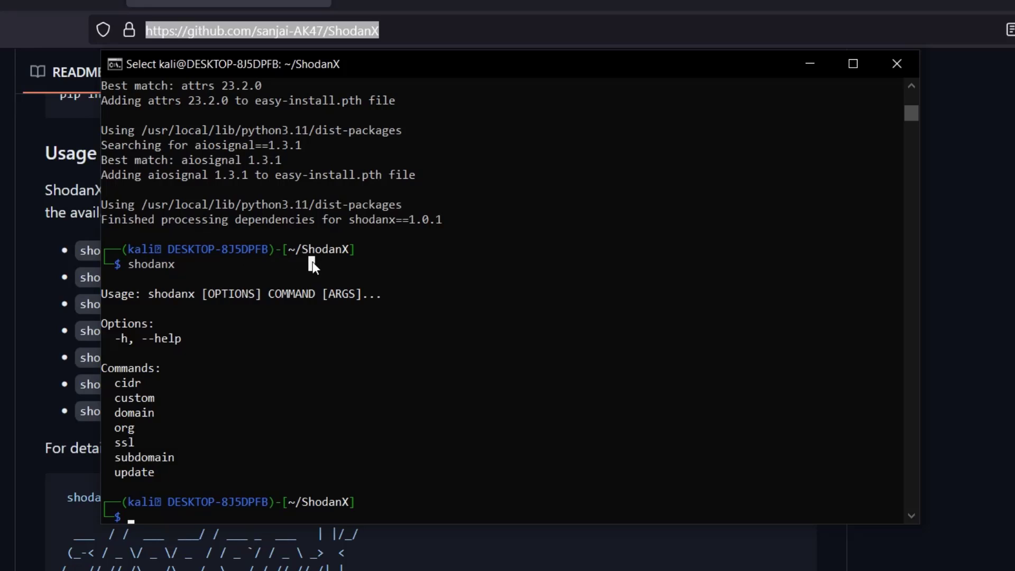
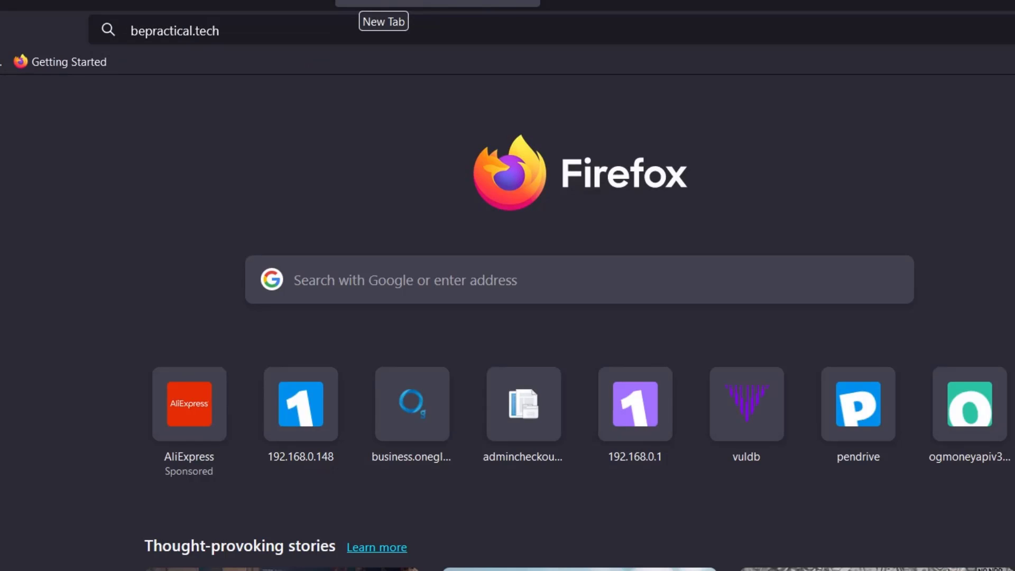
pyautogui.click(218, 32)
pyautogui.press('Home')
pyautogui.write('https')
pyautogui.write('://')
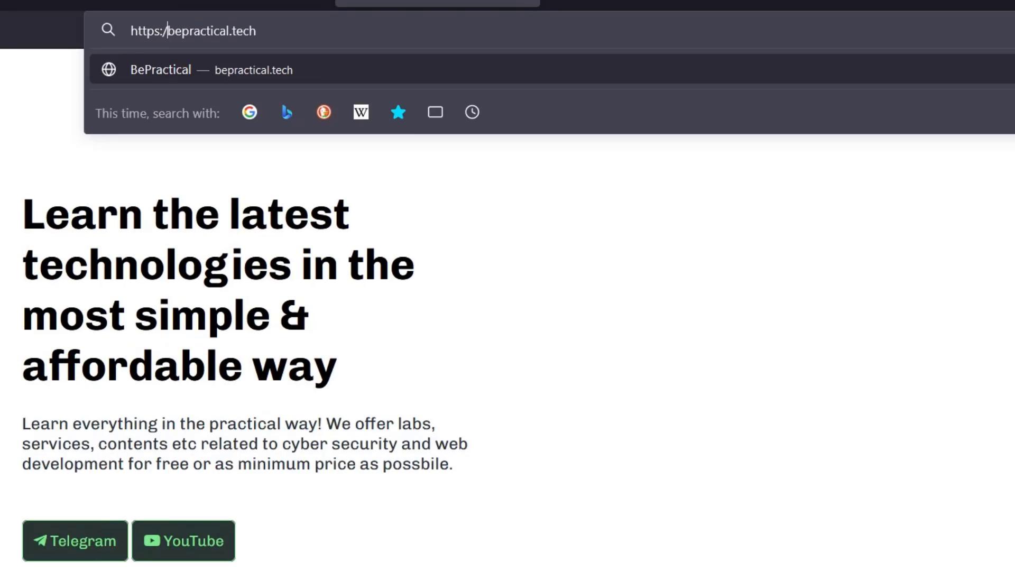
pyautogui.press('Return')
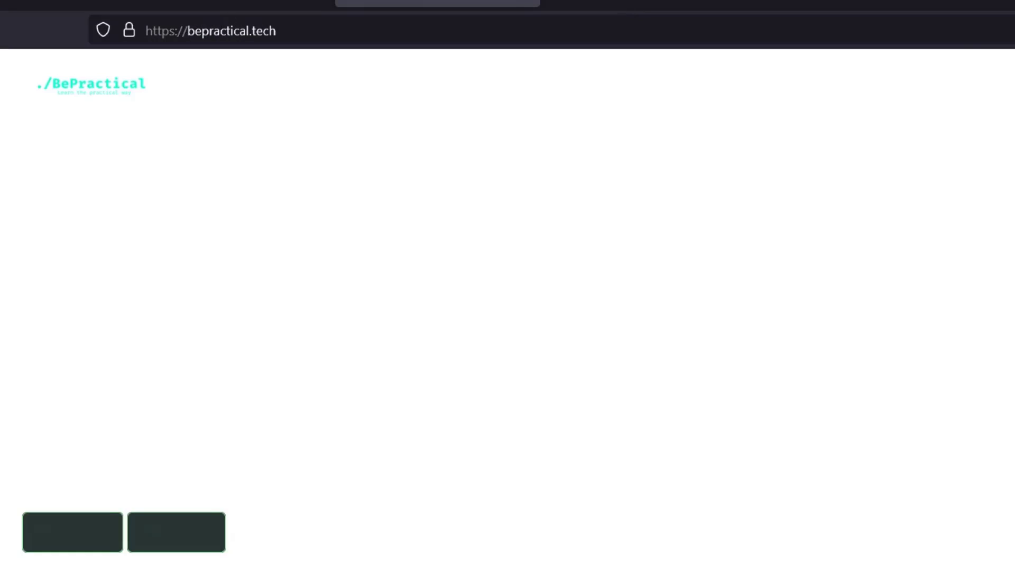
# Copy the bare domain bepractical.tech from the address bar for use in the terminal
pyautogui.moveTo(277, 32); pyautogui.dragTo(191, 36)
pyautogui.hotkey('ctrl', 'c')
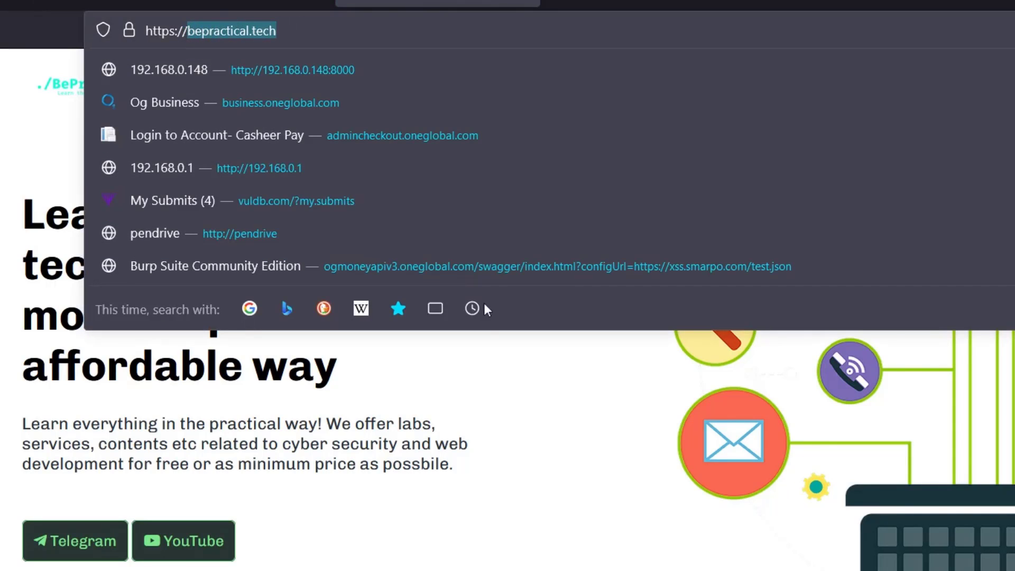
pyautogui.hotkey('alt', 'Tab')
pyautogui.click(533, 328)
# Run whois bepractical.tech and review the Dotserve Inc registrar and Cloudflare name servers
pyautogui.write('whois')
pyautogui.hotkey('ctrl', 'v')
pyautogui.press('Return')
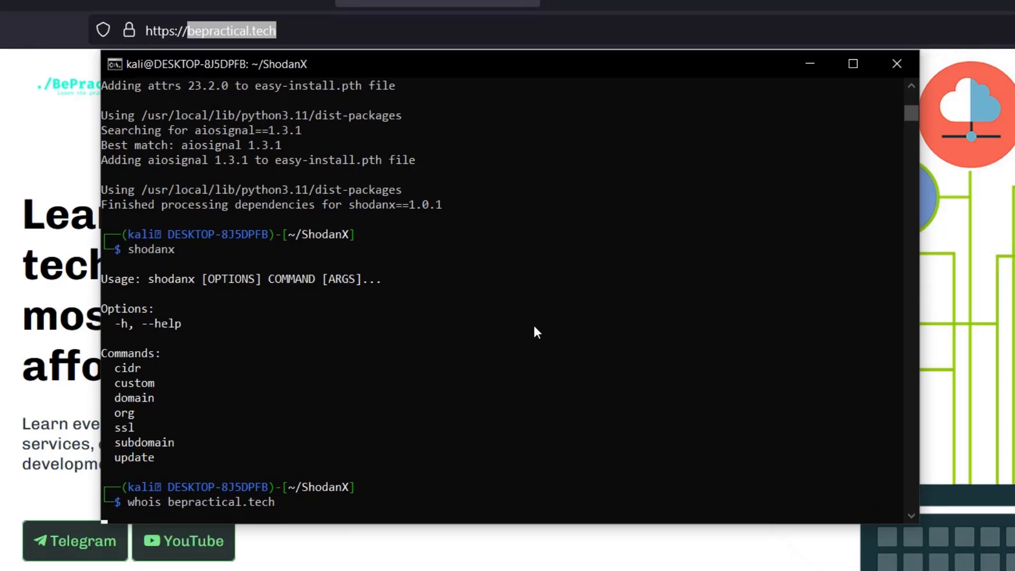
pyautogui.scroll(10, 448, 296)
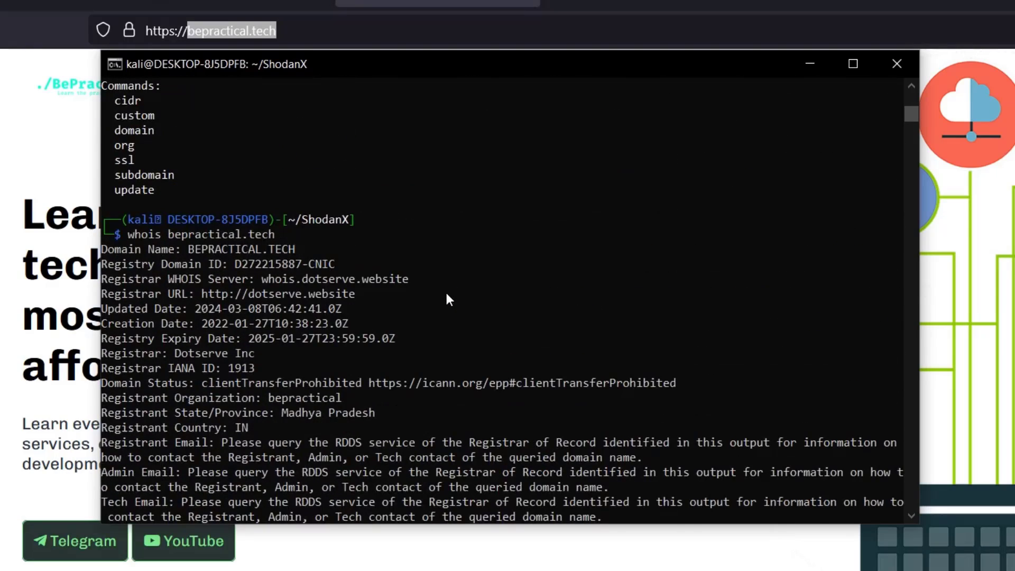
pyautogui.scroll(1, 448, 299)
pyautogui.scroll(-2, 282, 300)
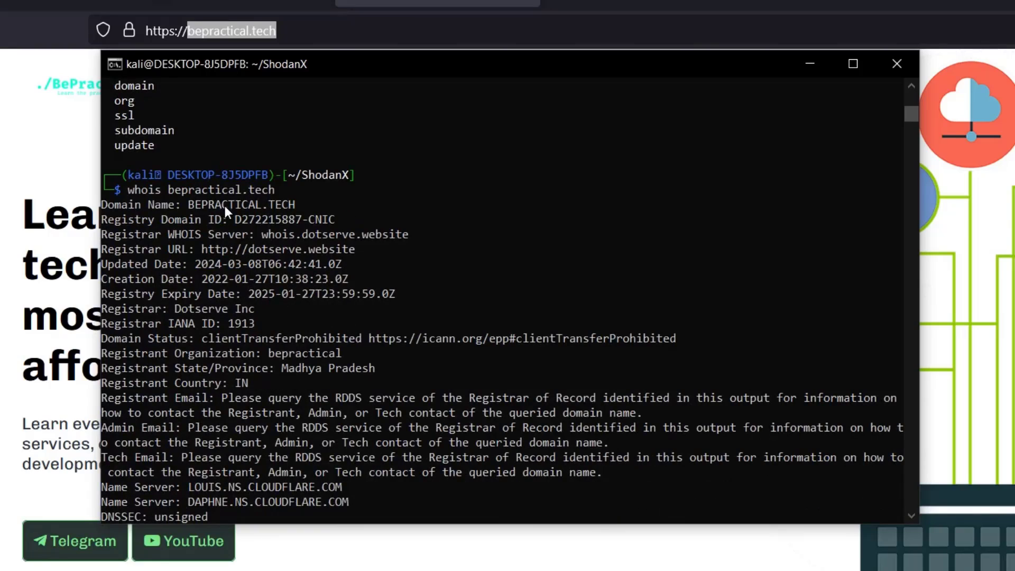
pyautogui.scroll(-1, 285, 266)
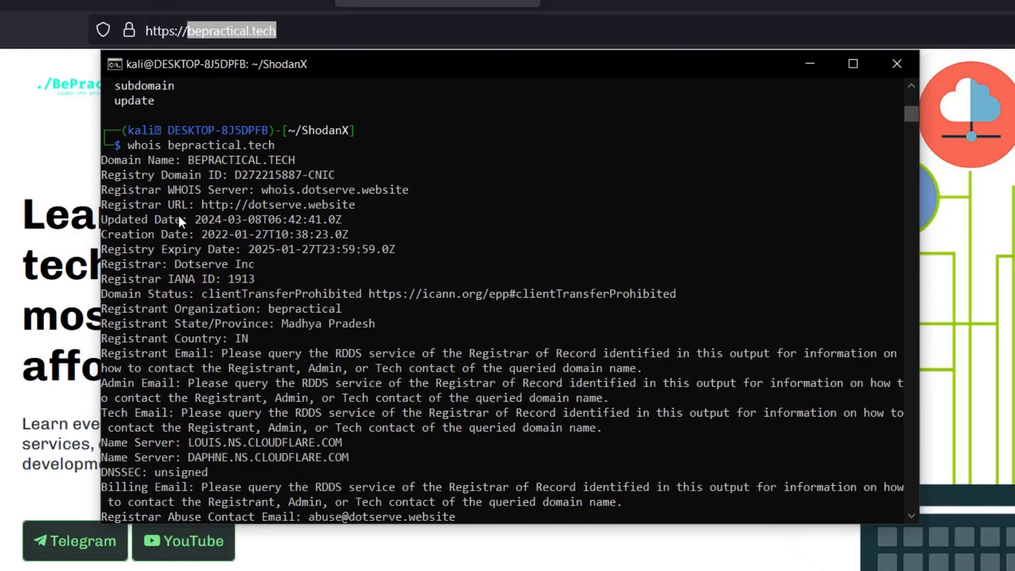
pyautogui.doubleClick(271, 309)
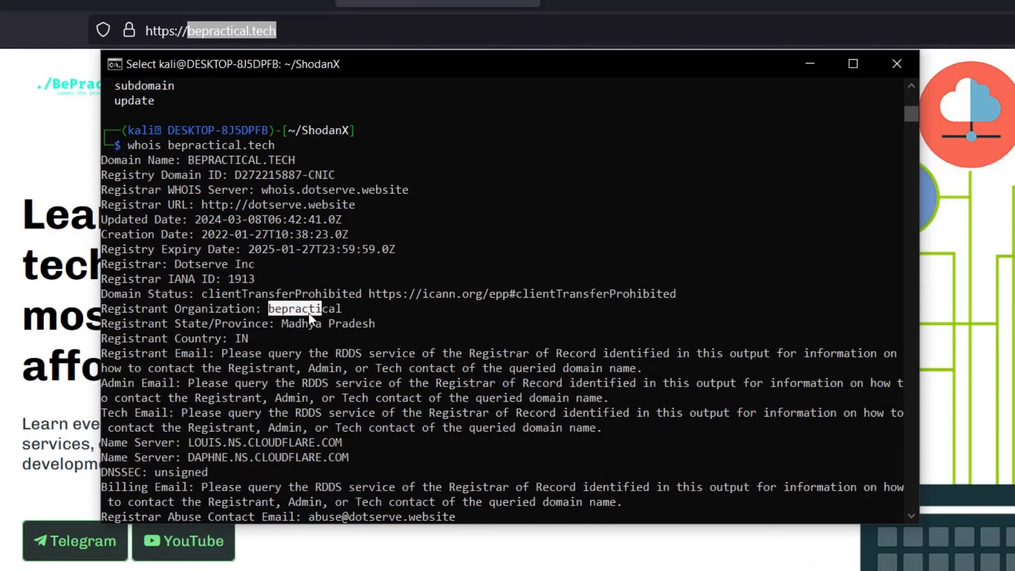
pyautogui.scroll(-11, 403, 319)
pyautogui.click(536, 279)
# Ping bepractical.tech briefly to resolve its IP address 172.67.219.188
pyautogui.write('pip')
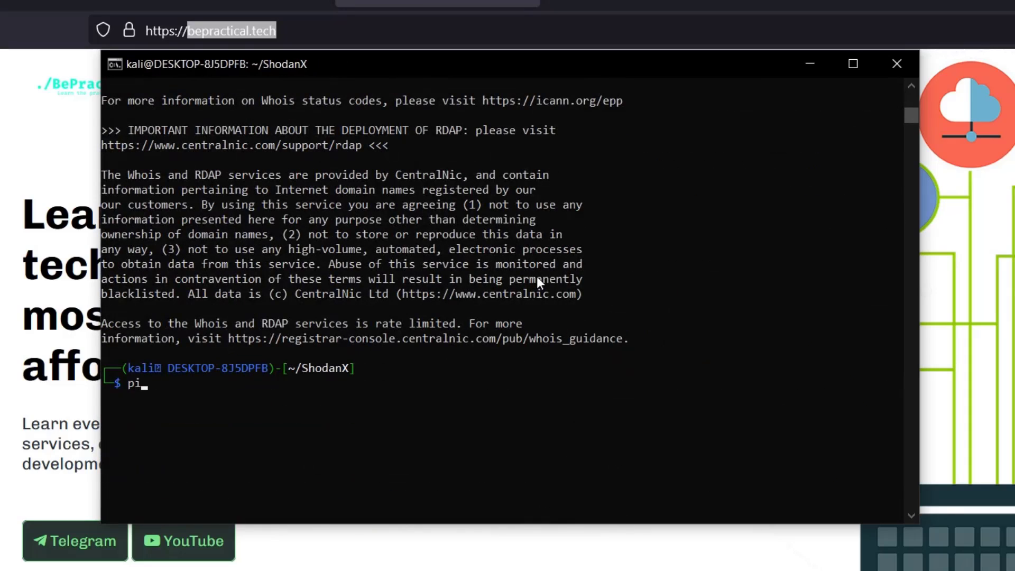
pyautogui.press('BackSpace')
pyautogui.press('BackSpace')
pyautogui.press('BackSpace')
pyautogui.write('ping')
pyautogui.rightClick(538, 273)
pyautogui.press('Return')
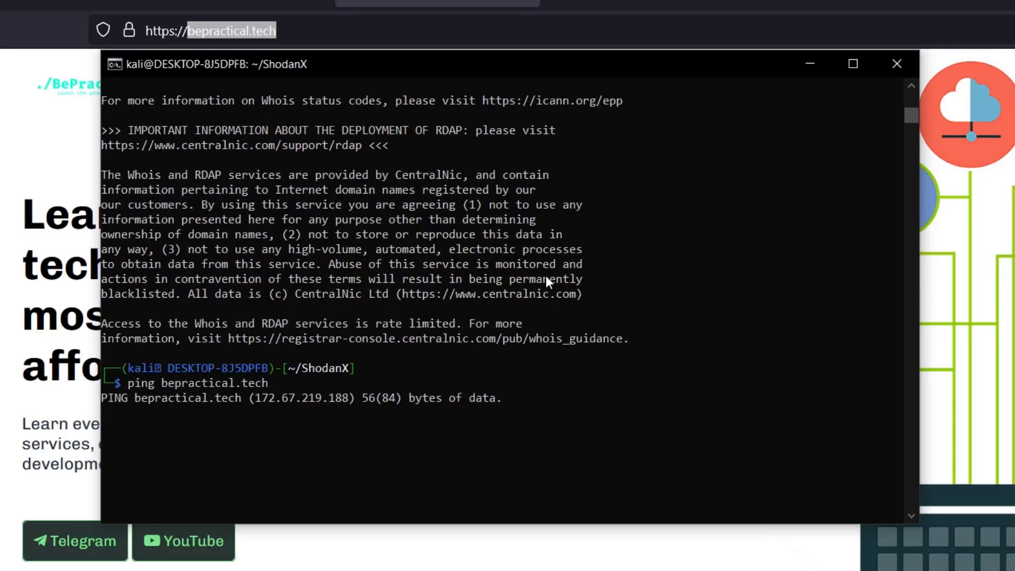
pyautogui.hotkey('ctrl', 'c')
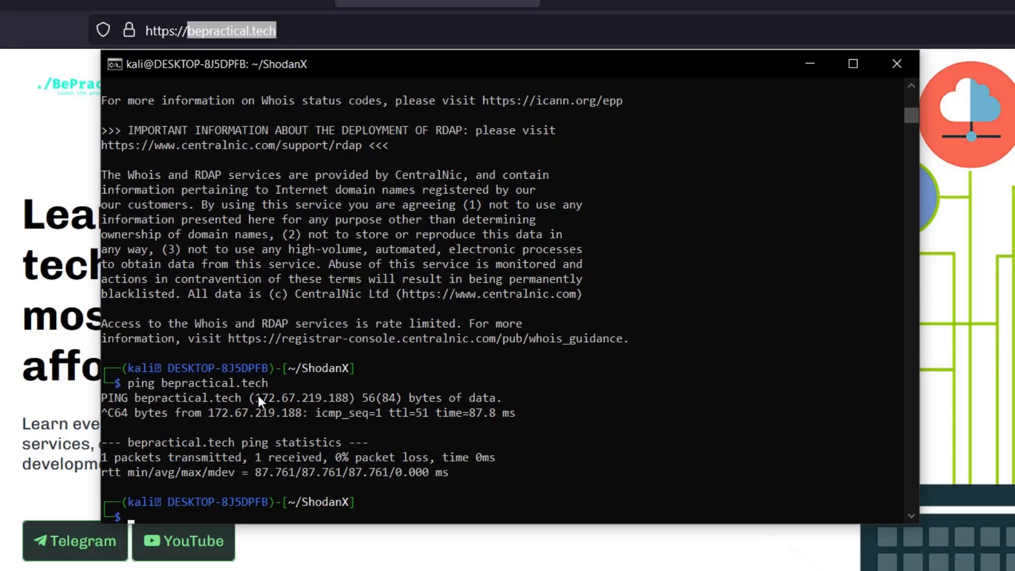
# Copy 172.67.219.188 and run whois on it to show Cloudflare's ARIN record
pyautogui.moveTo(258, 395); pyautogui.dragTo(344, 402)
pyautogui.rightClick(343, 400)
pyautogui.click(494, 337)
pyautogui.write('whois')
pyautogui.rightClick(494, 337)
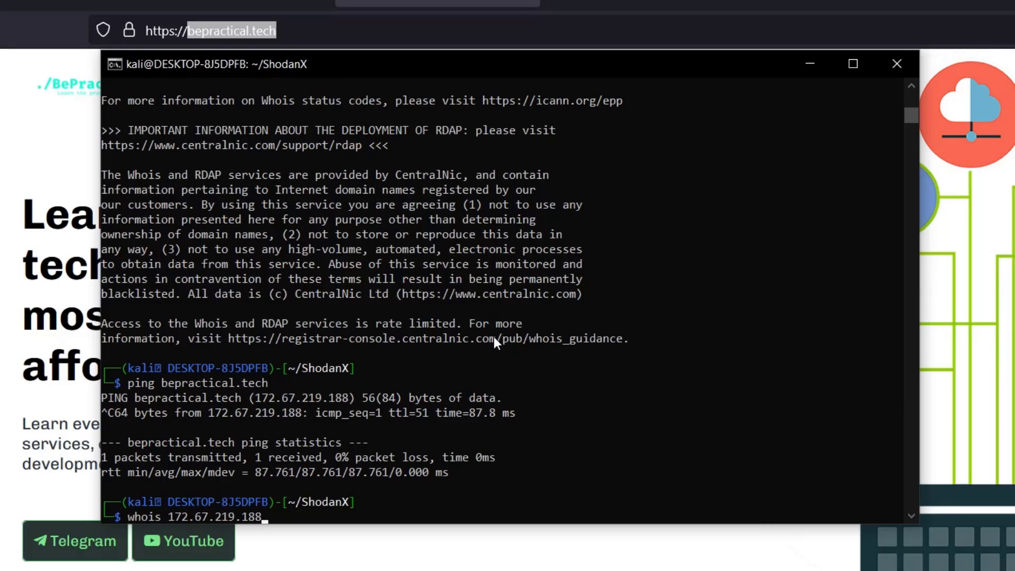
pyautogui.press('Return')
pyautogui.scroll(5, 493, 328)
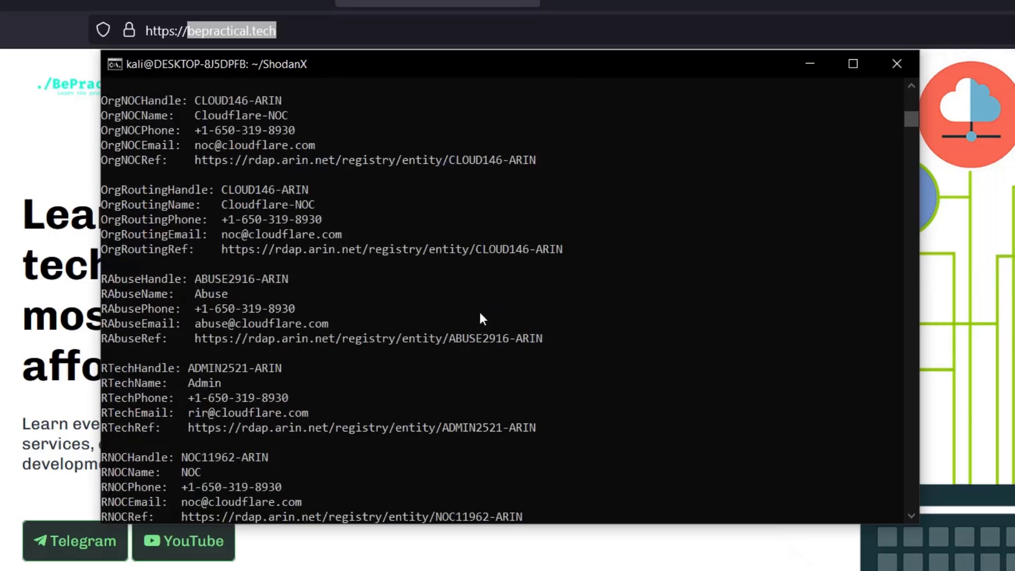
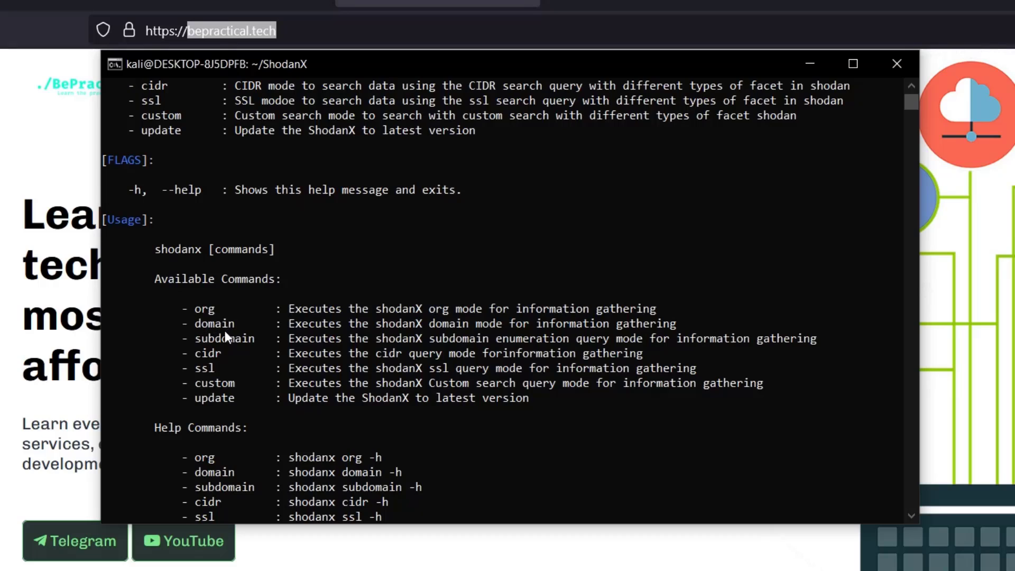
# Display the ShodanX domain-mode help with 'shodanx domain -h'
pyautogui.scroll(-1, 287, 342)
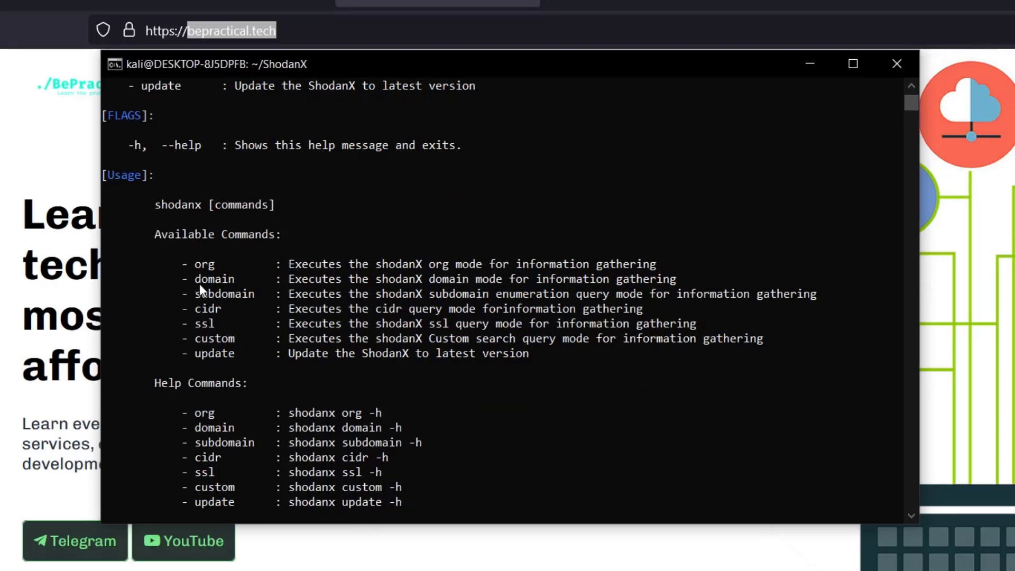
pyautogui.click(464, 312)
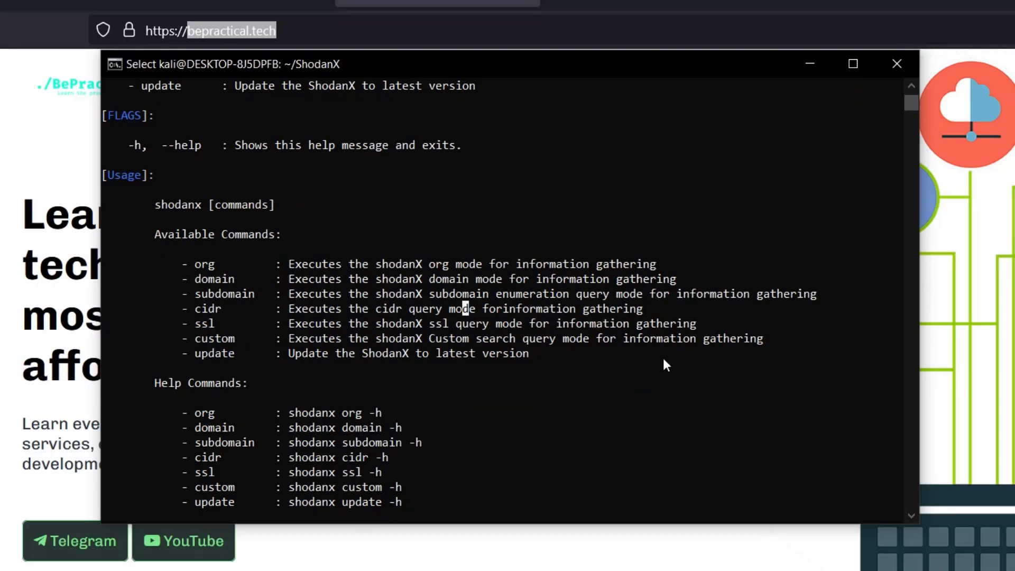
pyautogui.write('shodanx domain -h')
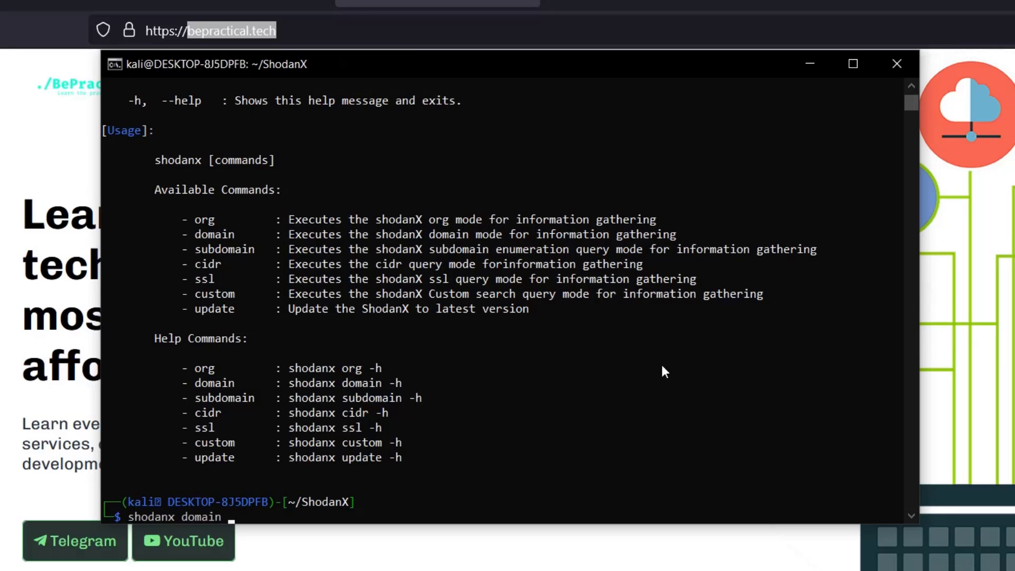
pyautogui.press('Return')
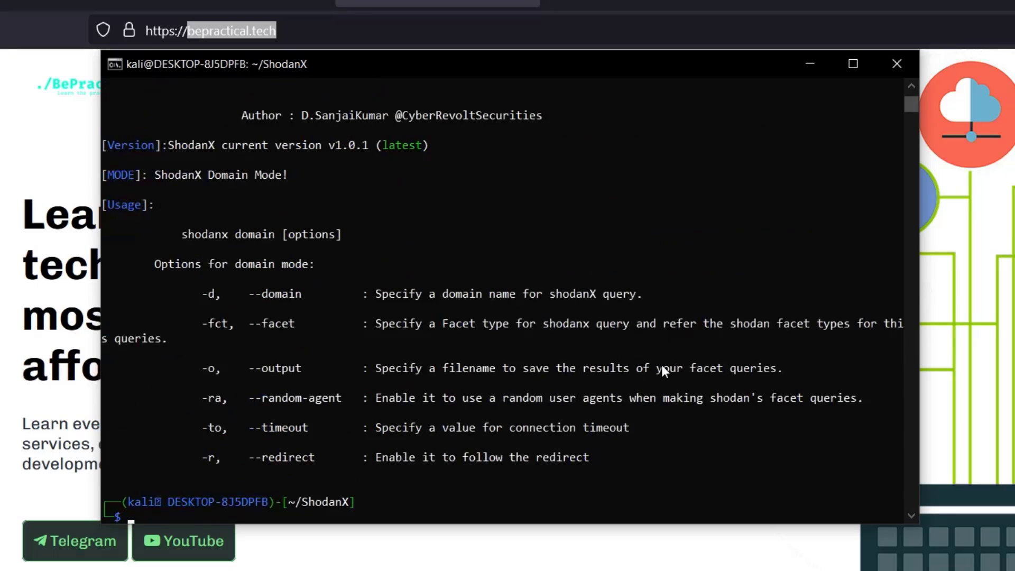
# Review the -d domain option, then enter 'shodanx domain -d bepractical.tech' at the prompt
pyautogui.click(204, 294)
pyautogui.moveTo(211, 295); pyautogui.dragTo(313, 300)
pyautogui.click(208, 373)
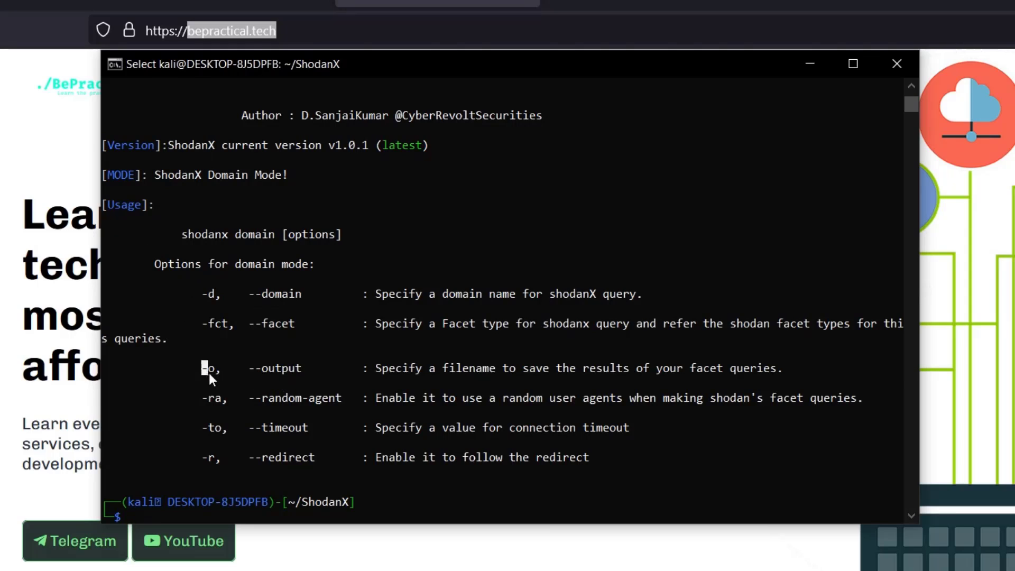
pyautogui.click(311, 440)
pyautogui.moveTo(602, 234); pyautogui.dragTo(609, 250)
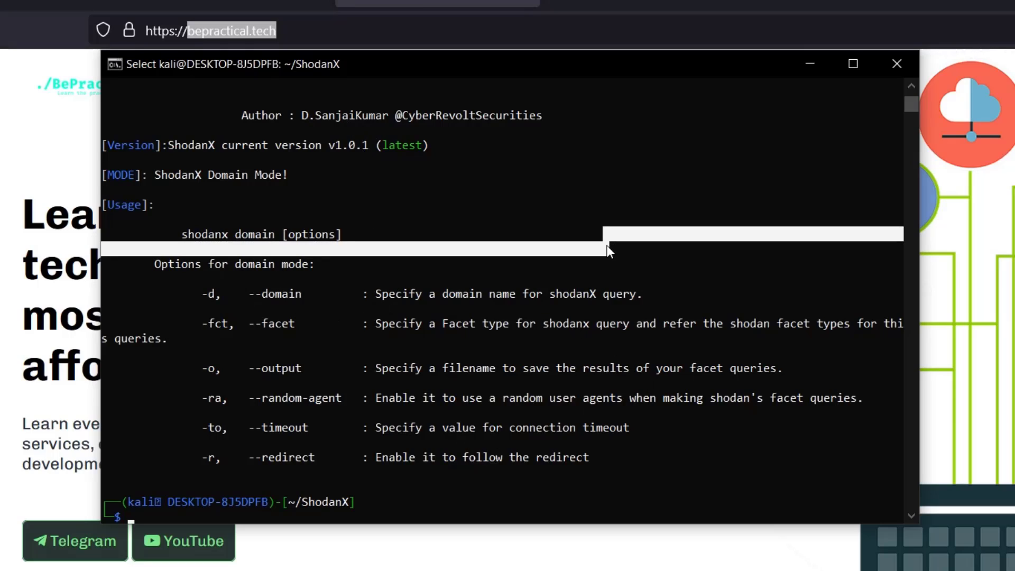
pyautogui.write('shodanx')
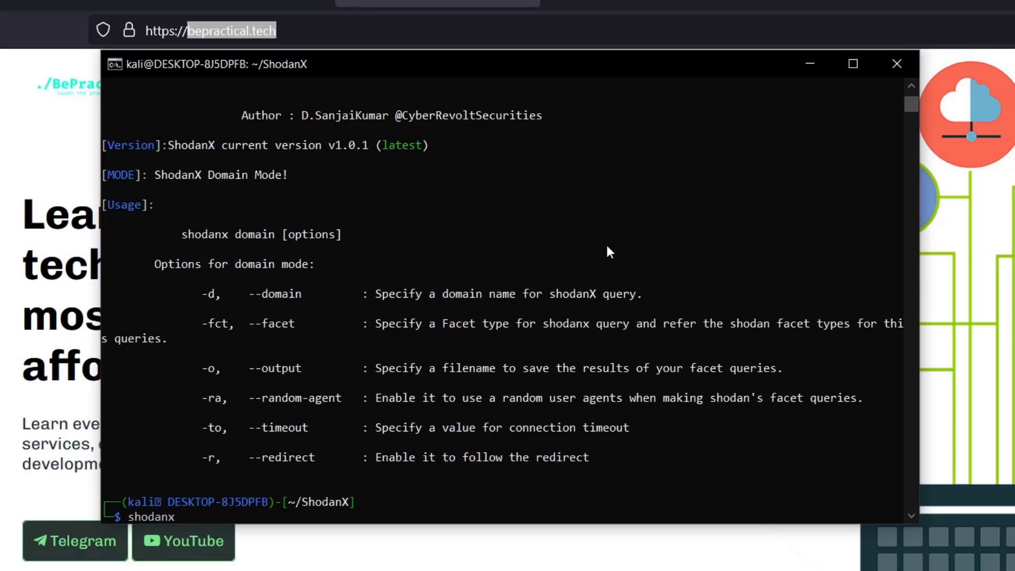
pyautogui.write(' domain -d bepractical.tech')
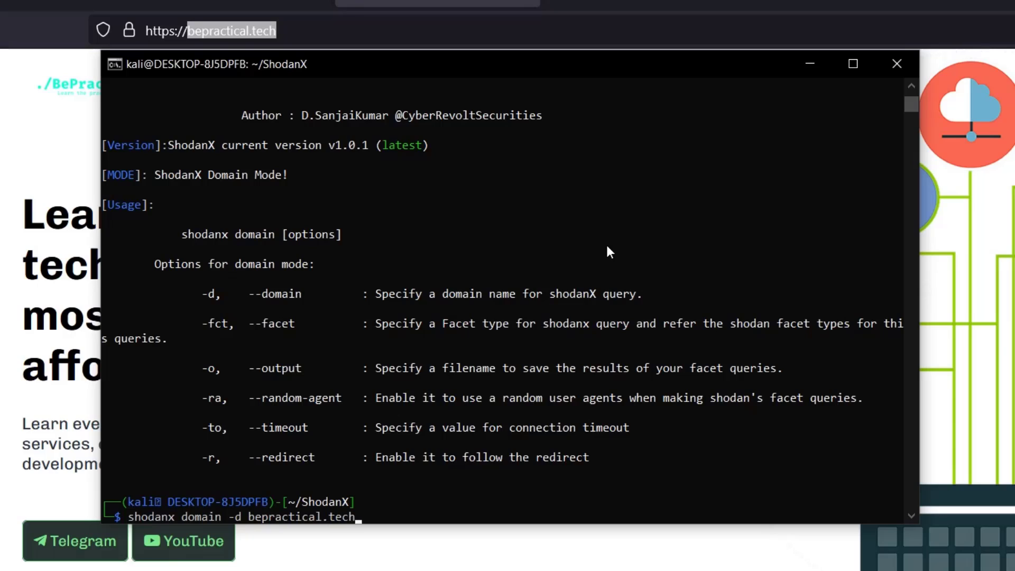
# Run the bepractical.tech domain query and inspect the query and facet:"ip" in the results
pyautogui.press('Return')
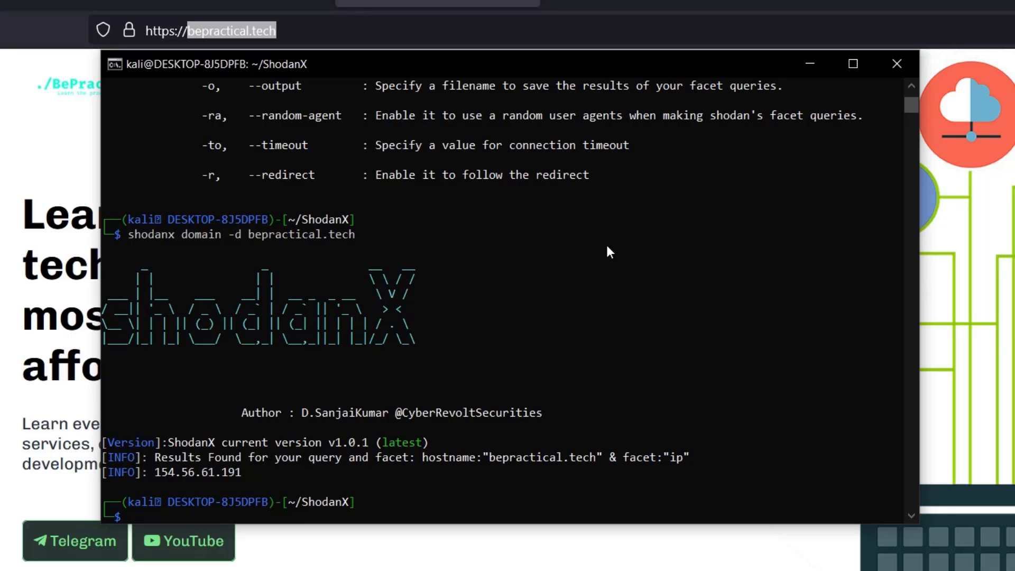
pyautogui.moveTo(423, 457); pyautogui.dragTo(666, 462)
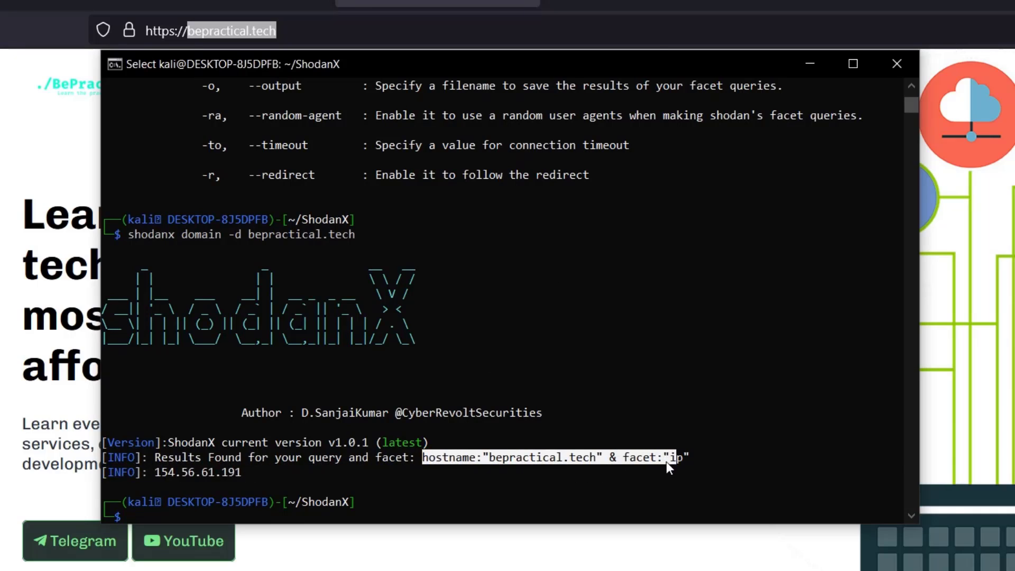
pyautogui.click(664, 462)
pyautogui.moveTo(489, 453); pyautogui.dragTo(592, 456)
pyautogui.click(644, 460)
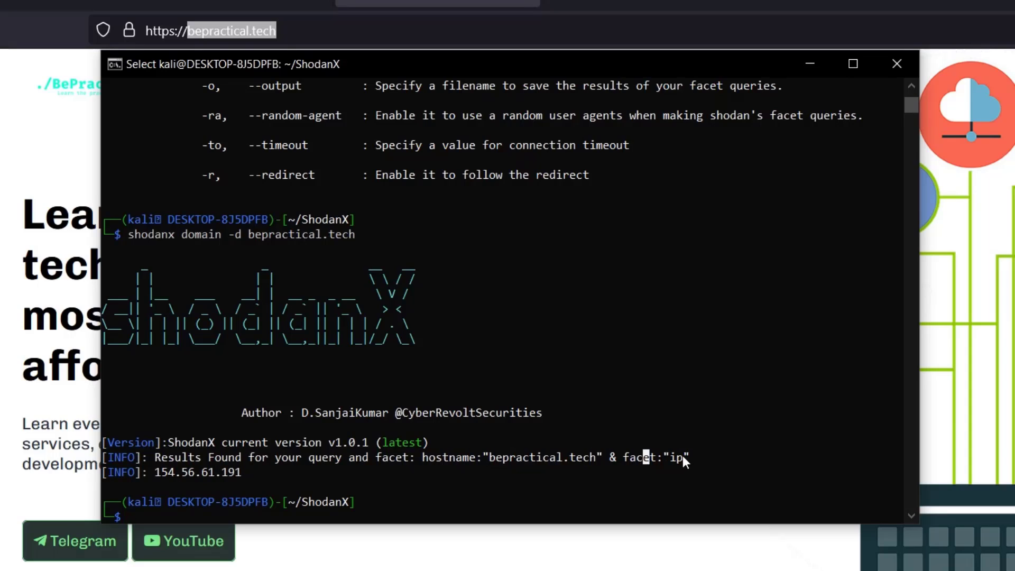
pyautogui.moveTo(626, 458); pyautogui.dragTo(685, 460)
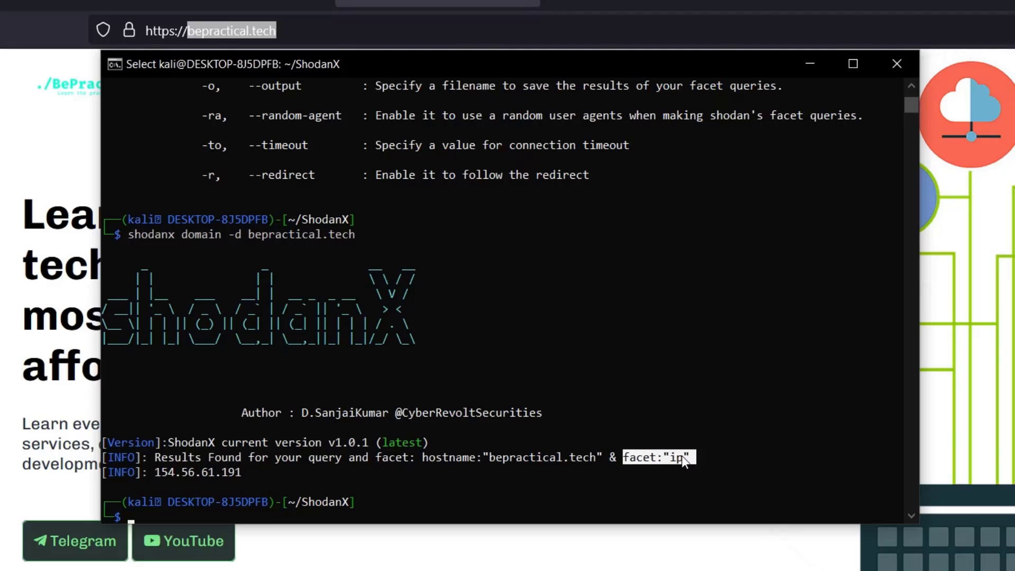
pyautogui.rightClick(684, 459)
pyautogui.click(676, 458)
pyautogui.doubleClick(675, 459)
pyautogui.rightClick(676, 458)
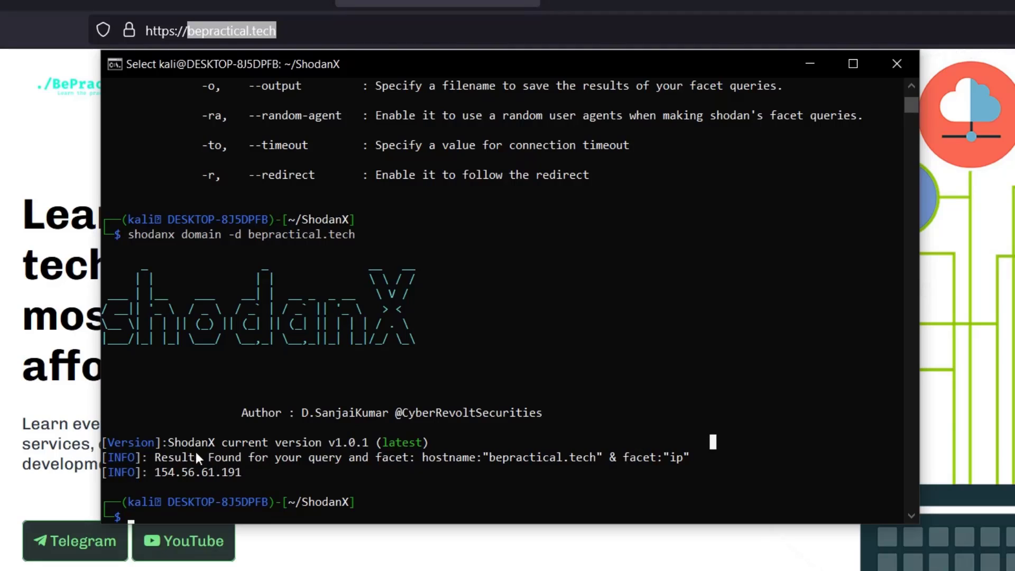
# Copy the returned IP address 154.56.61.191 for use in the browser
pyautogui.click(157, 472)
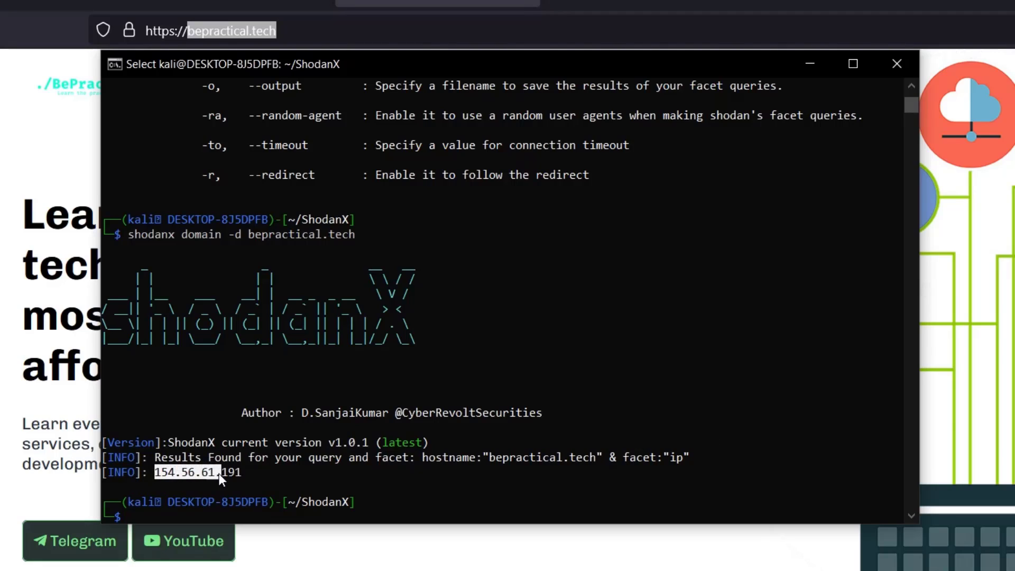
pyautogui.moveTo(217, 474); pyautogui.dragTo(239, 472)
pyautogui.rightClick(185, 470)
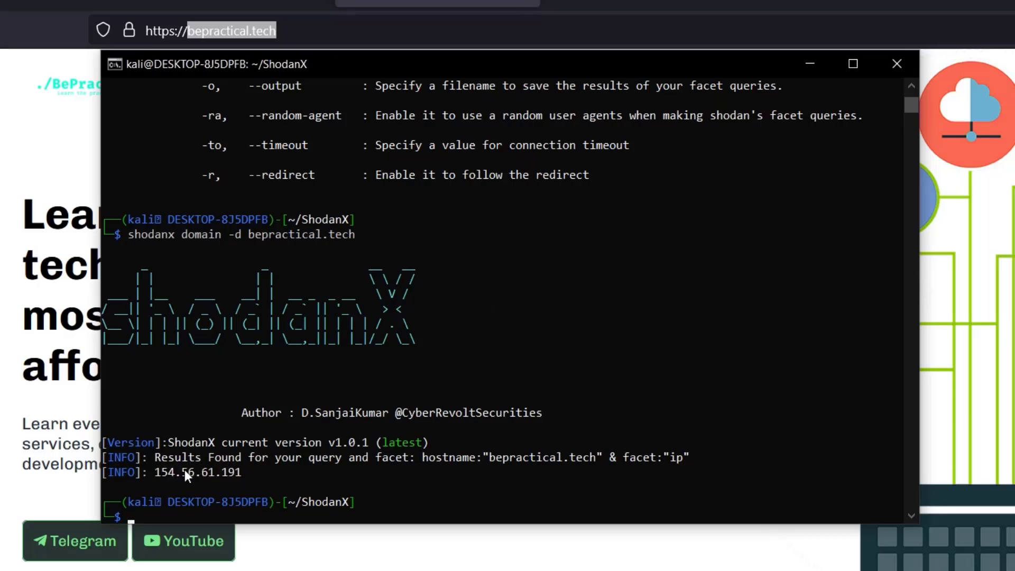
pyautogui.click(547, 5)
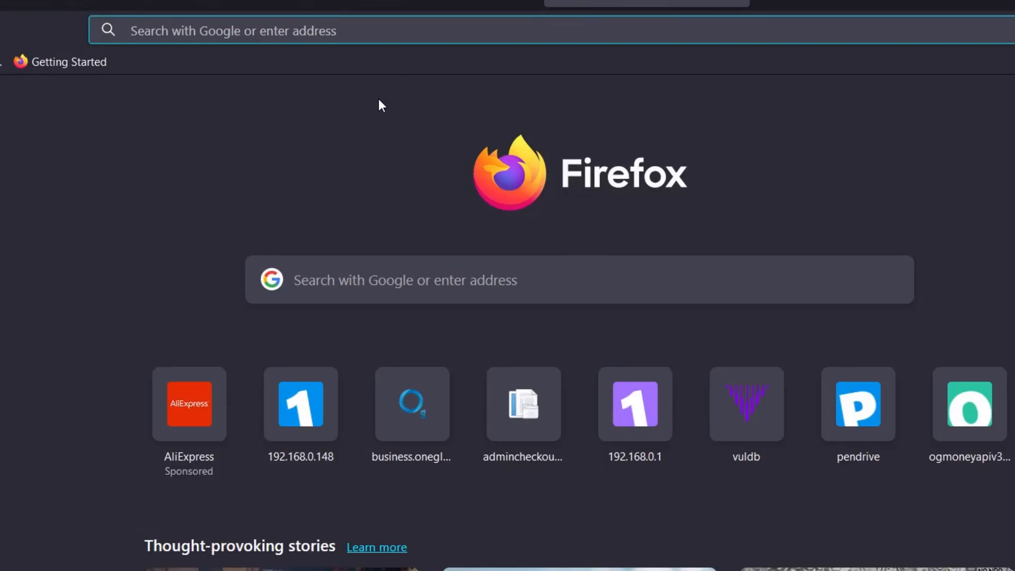
# Load 154.56.61.191 in the new Firefox tab to confirm the BePractical site, then return to the terminal
pyautogui.hotkey('ctrl', 'v')
pyautogui.press('Return')
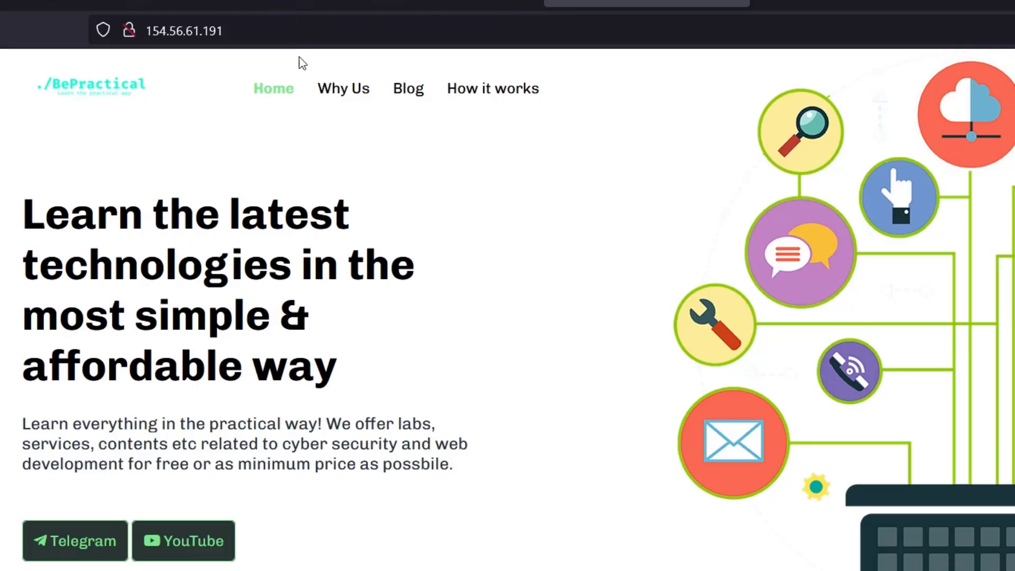
pyautogui.hotkey('alt', 'Tab')
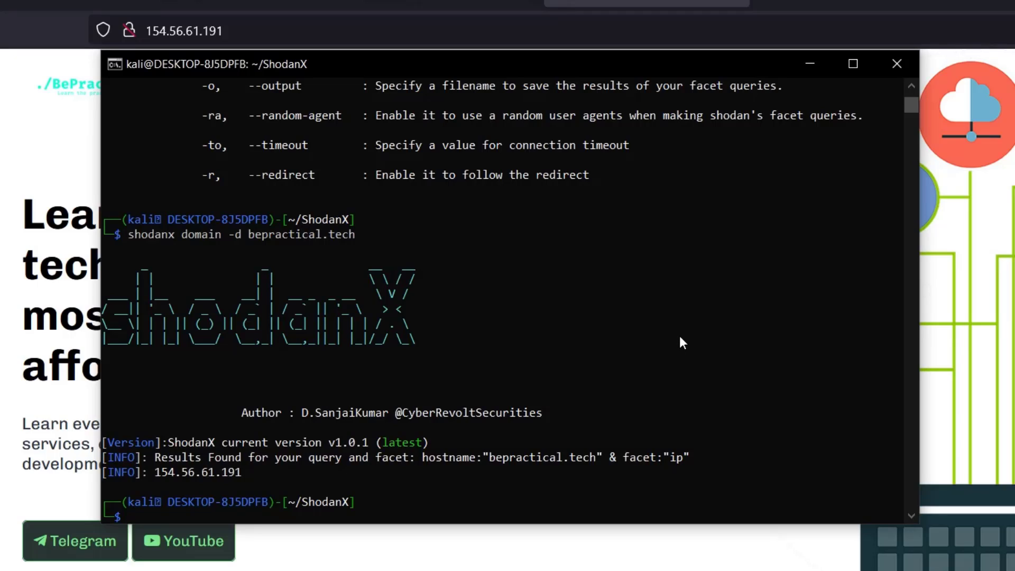
# Clear the terminal, then start a whois lookup on 154.56.61.191 and abort it
pyautogui.write('whois')
pyautogui.press('BackSpace')
pyautogui.press('BackSpace')
pyautogui.press('BackSpace')
pyautogui.press('BackSpace')
pyautogui.press('BackSpace')
pyautogui.press('BackSpace')
pyautogui.write('clear')
pyautogui.press('Return')
pyautogui.write('who')
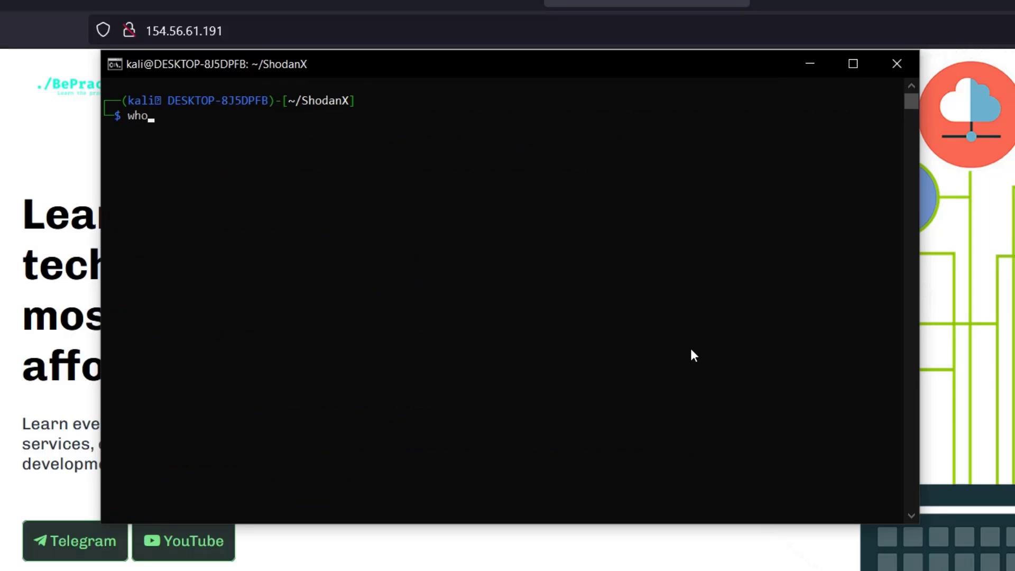
pyautogui.write('is')
pyautogui.rightClick(753, 350)
pyautogui.press('Return')
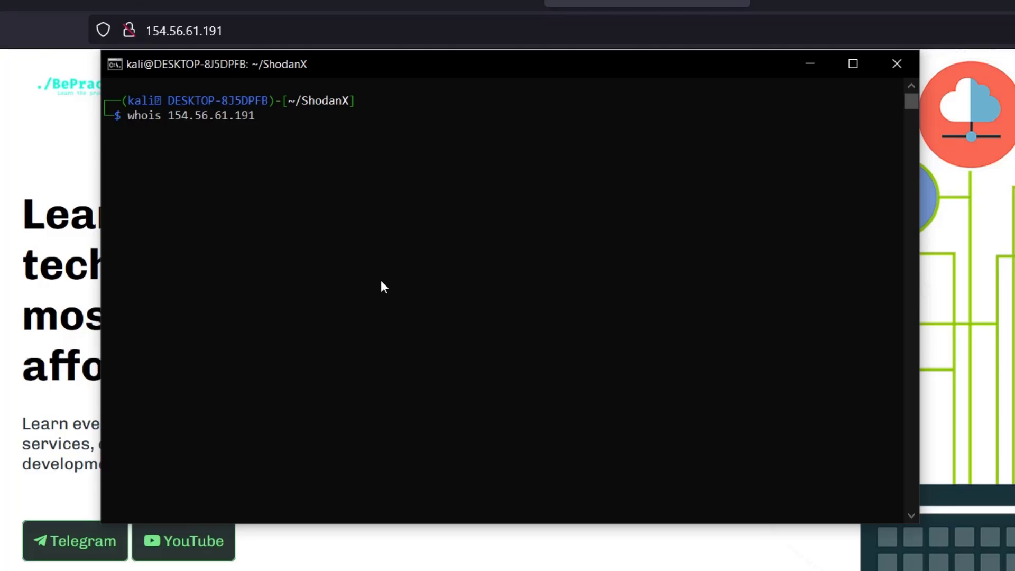
pyautogui.hotkey('ctrl', 'c')
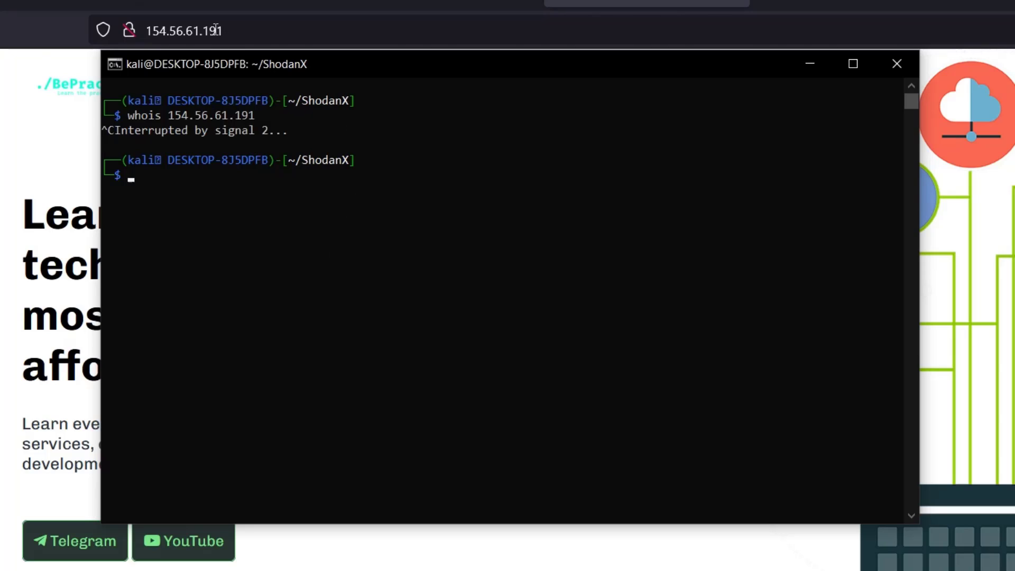
# Move the terminal aside to view the bepractical.tech site, then return to the terminal
pyautogui.moveTo(269, 72); pyautogui.dragTo(298, 135)
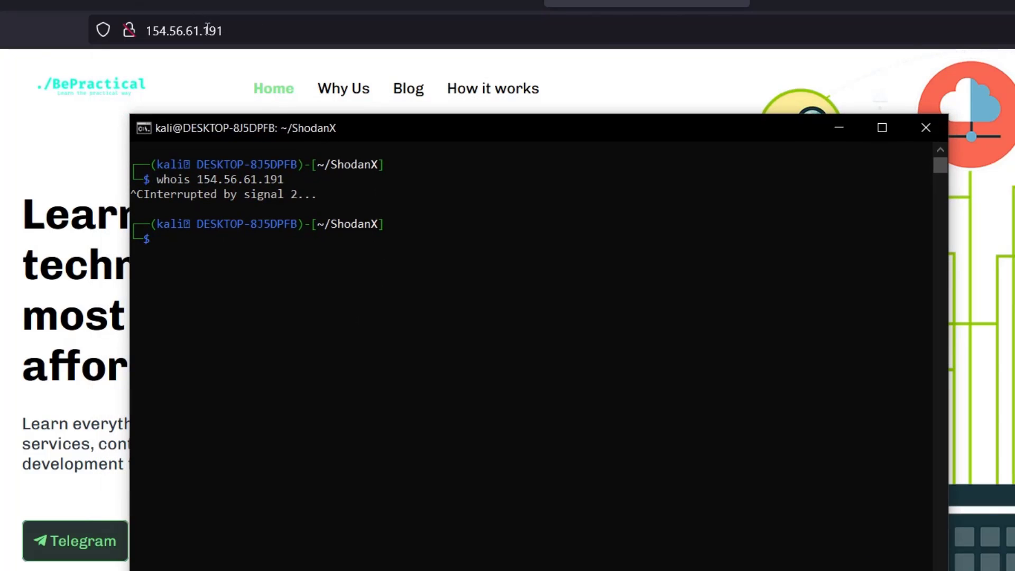
pyautogui.click(414, 16)
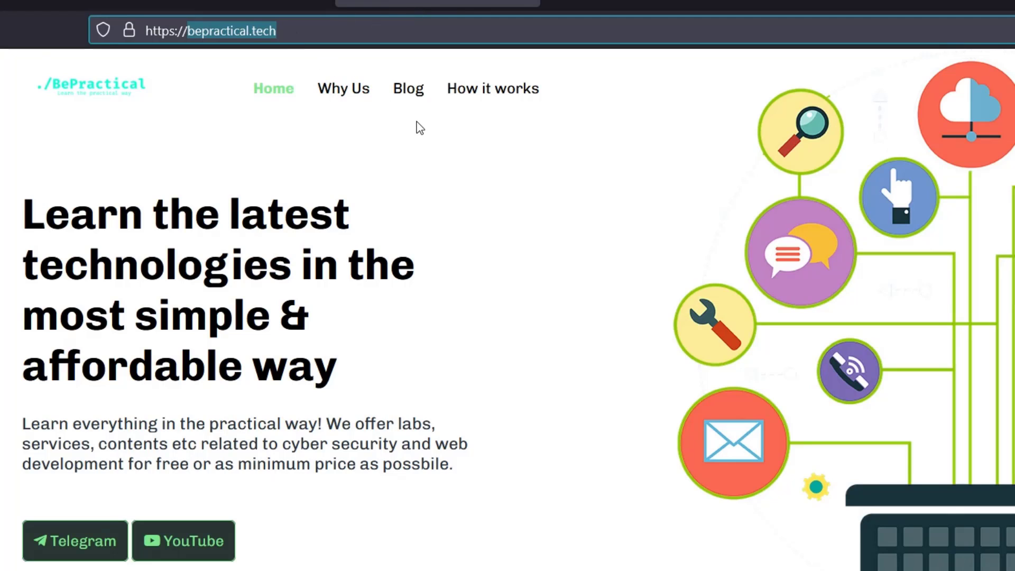
pyautogui.hotkey('alt', 'Tab')
# Show the general ShodanX help with 'shodanx -h' and locate the subdomain command
pyautogui.click(531, 343)
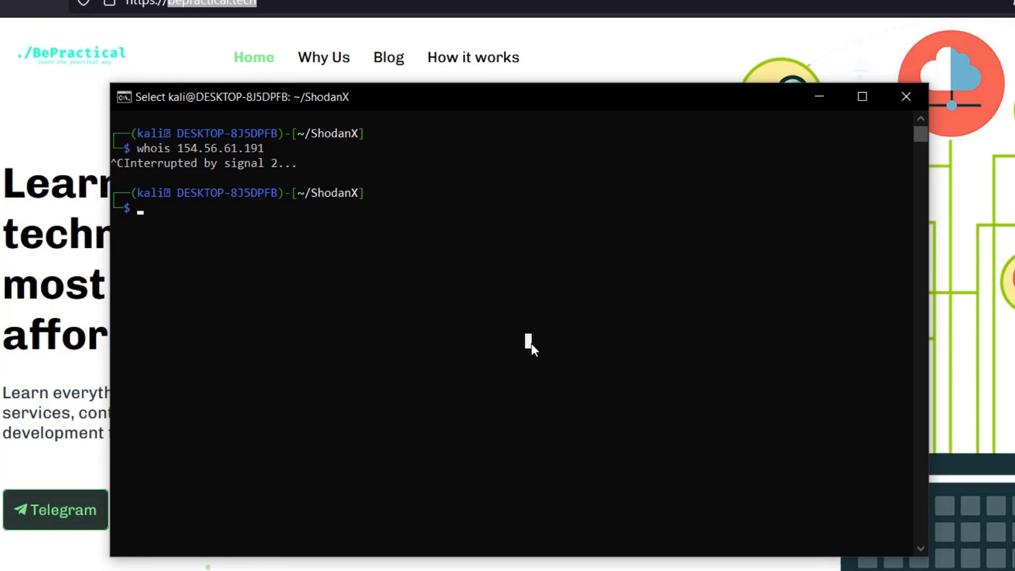
pyautogui.write('sh')
pyautogui.write('od')
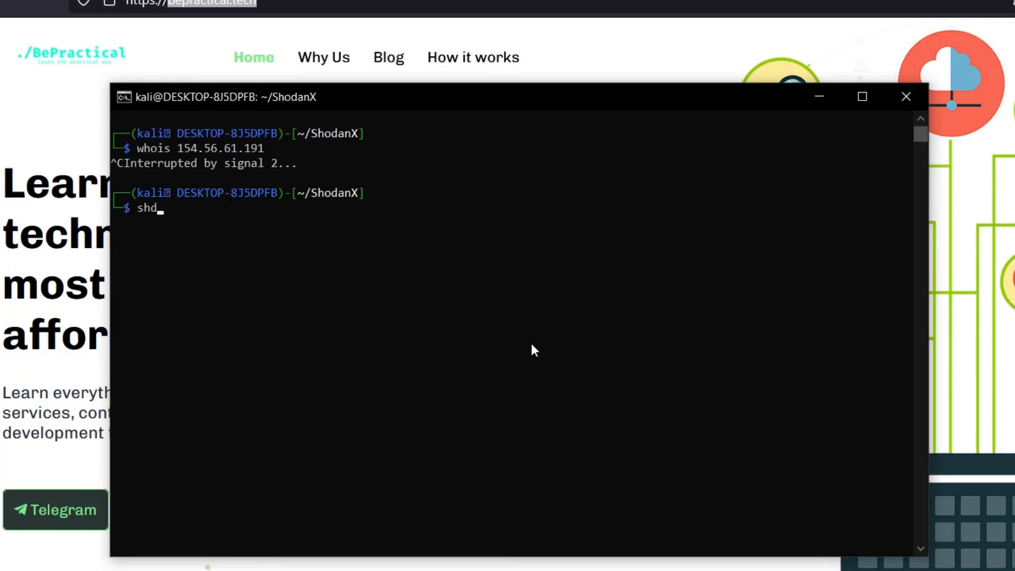
pyautogui.press('BackSpace')
pyautogui.press('BackSpace')
pyautogui.write('odanx -h')
pyautogui.press('Return')
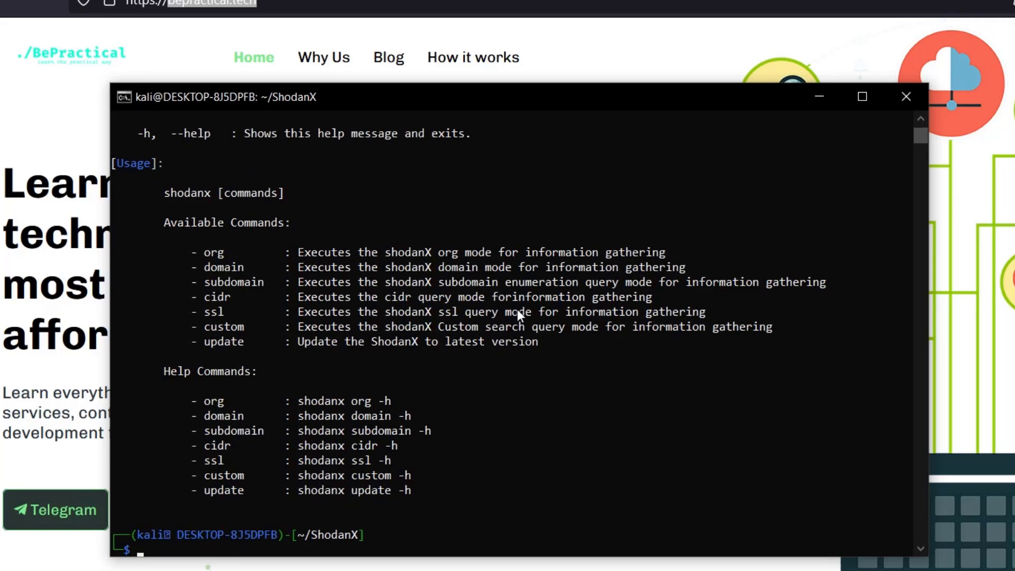
pyautogui.click(209, 282)
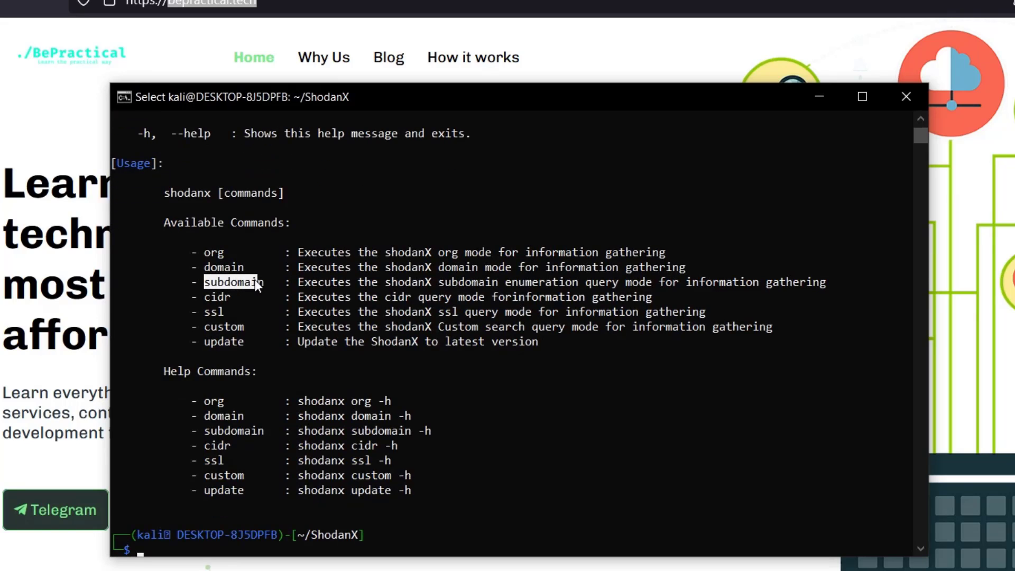
pyautogui.click(561, 236)
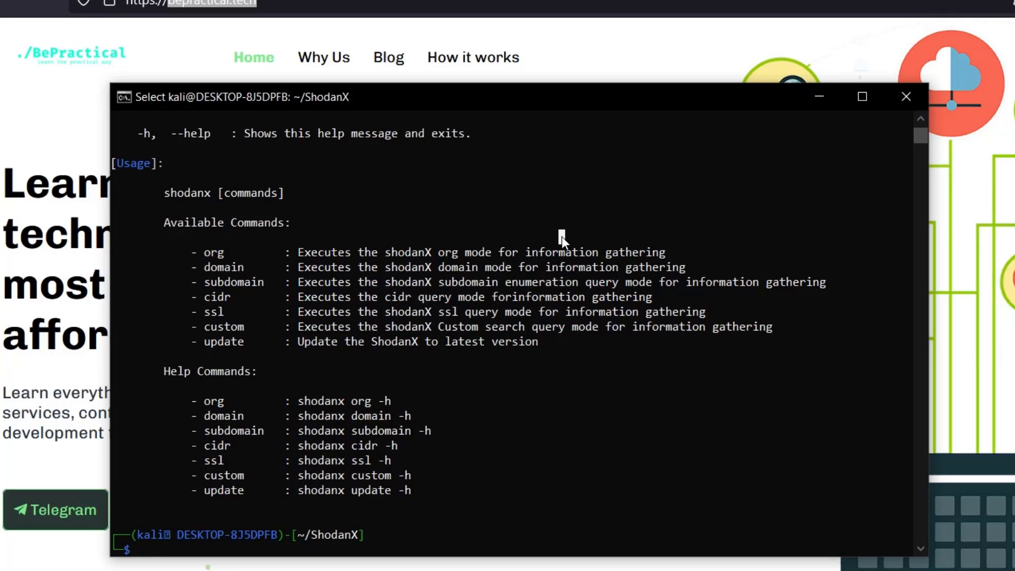
# Clear the screen and run 'shodanx domain -d sony.com' twice, returning 192.230.81.77
pyautogui.write('sh')
pyautogui.press('BackSpace')
pyautogui.press('BackSpace')
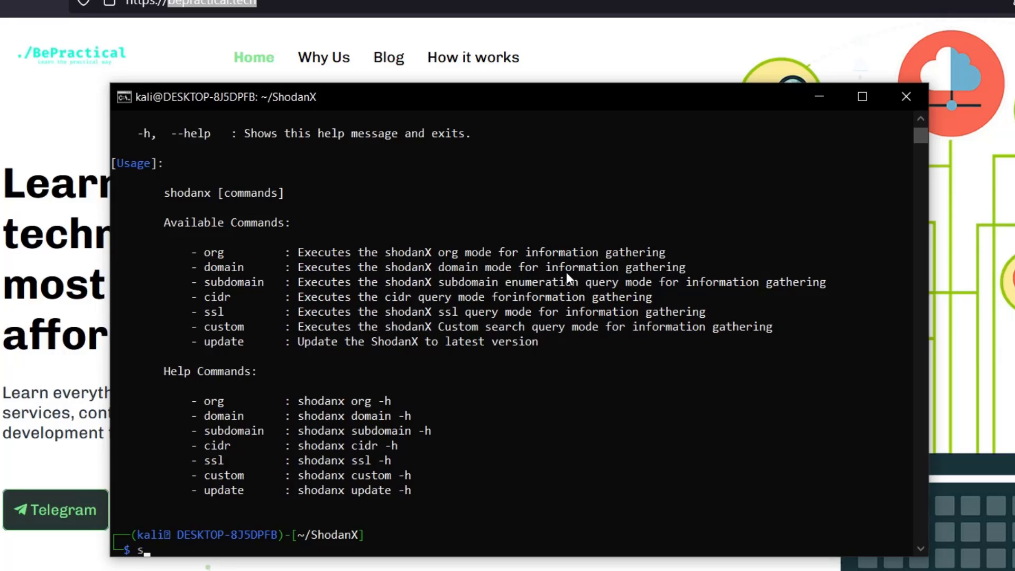
pyautogui.write('clear')
pyautogui.press('Return')
pyautogui.write('shodanx d')
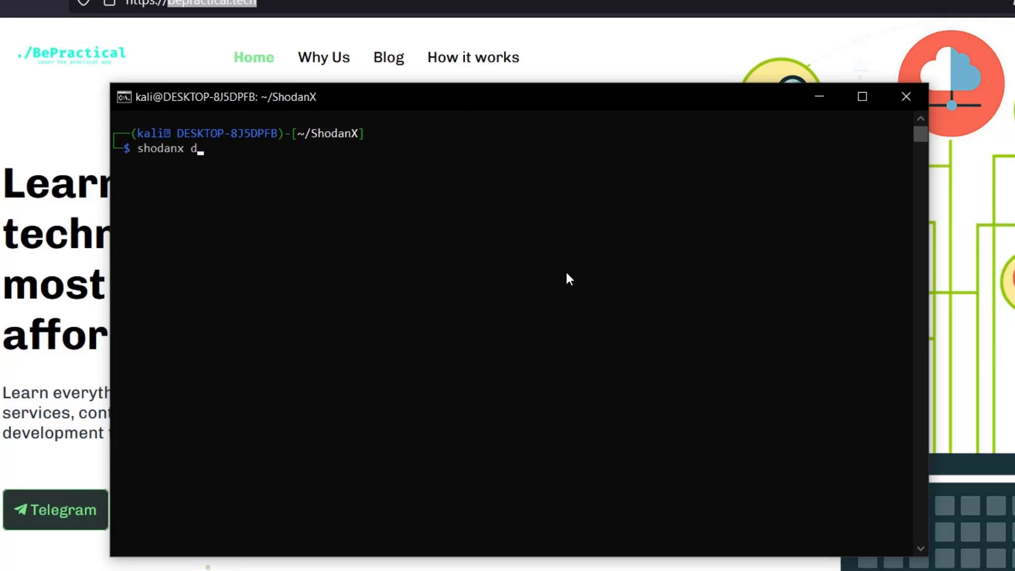
pyautogui.write('omain -d sony.com')
pyautogui.press('Return')
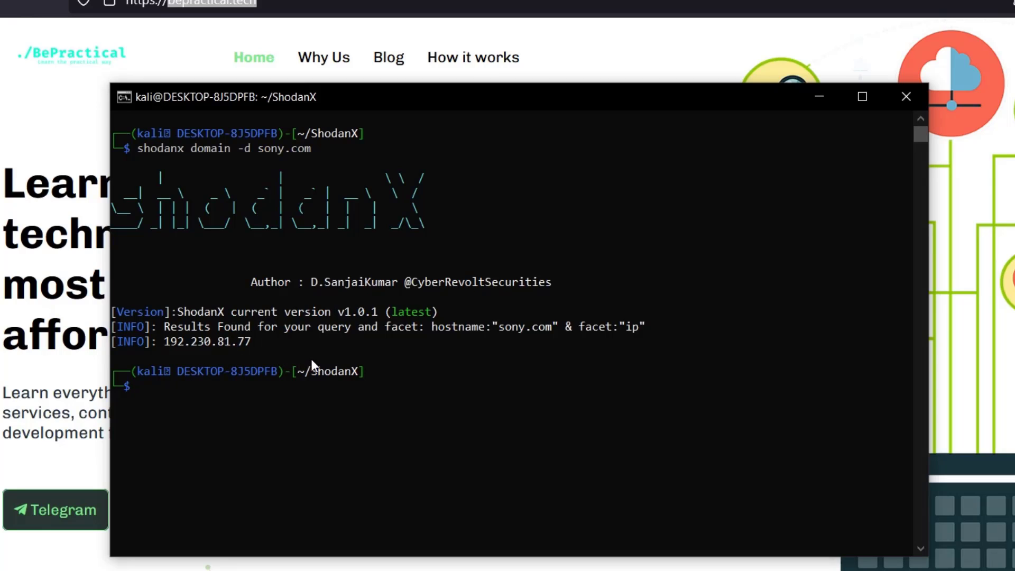
pyautogui.press('Up')
pyautogui.press('Return')
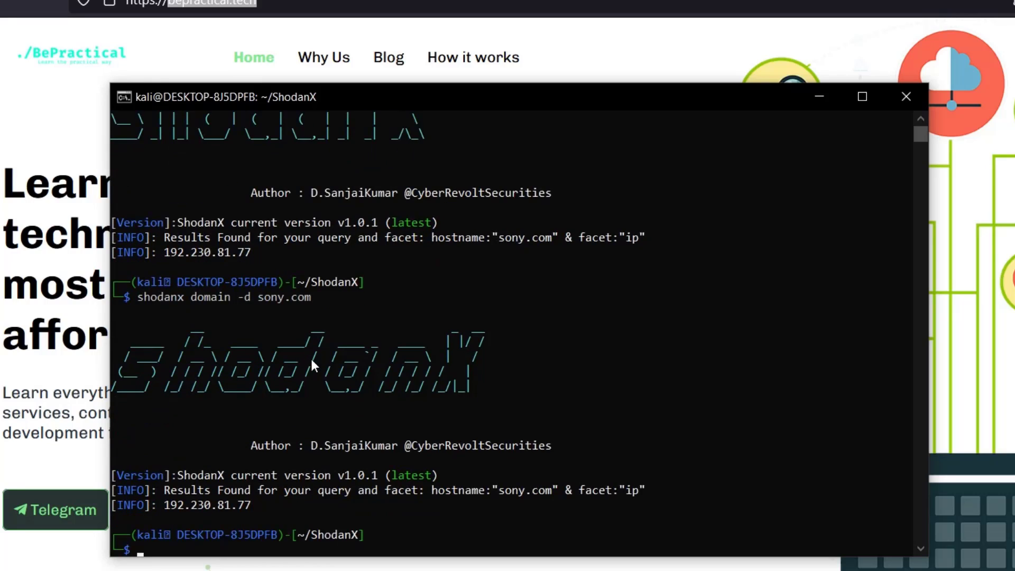
# Edit the recalled lookup to 'shodanx domain -d bbc.co.uk', returning IP 132.185.142.254
pyautogui.press('Up')
pyautogui.press('BackSpace')
pyautogui.press('BackSpace')
pyautogui.press('BackSpace')
pyautogui.press('BackSpace')
pyautogui.press('BackSpace')
pyautogui.press('BackSpace')
pyautogui.press('BackSpace')
pyautogui.press('BackSpace')
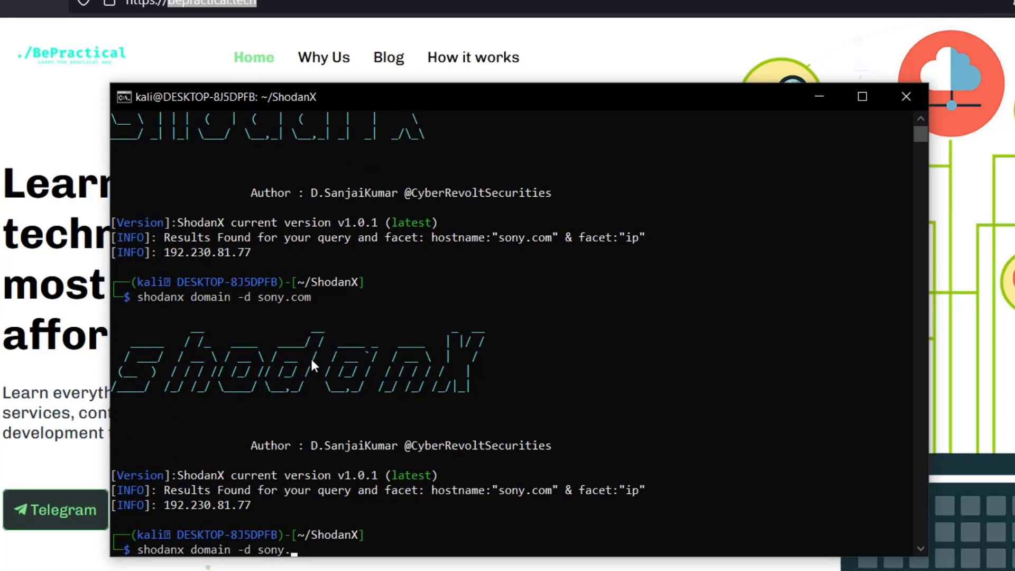
pyautogui.write('bbc.co.uk')
pyautogui.press('Return')
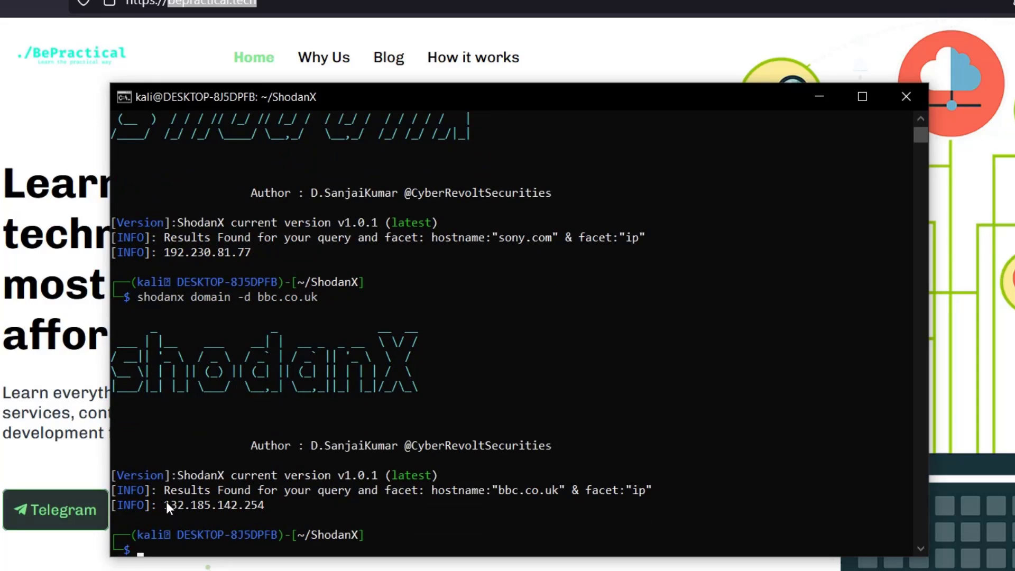
pyautogui.moveTo(166, 505); pyautogui.dragTo(278, 505)
pyautogui.click(287, 505)
# Clear the screen, list the ShodanX folder files with ls, and show the general ShodanX help
pyautogui.write('clear')
pyautogui.press('Return')
pyautogui.write('ls')
pyautogui.press('Return')
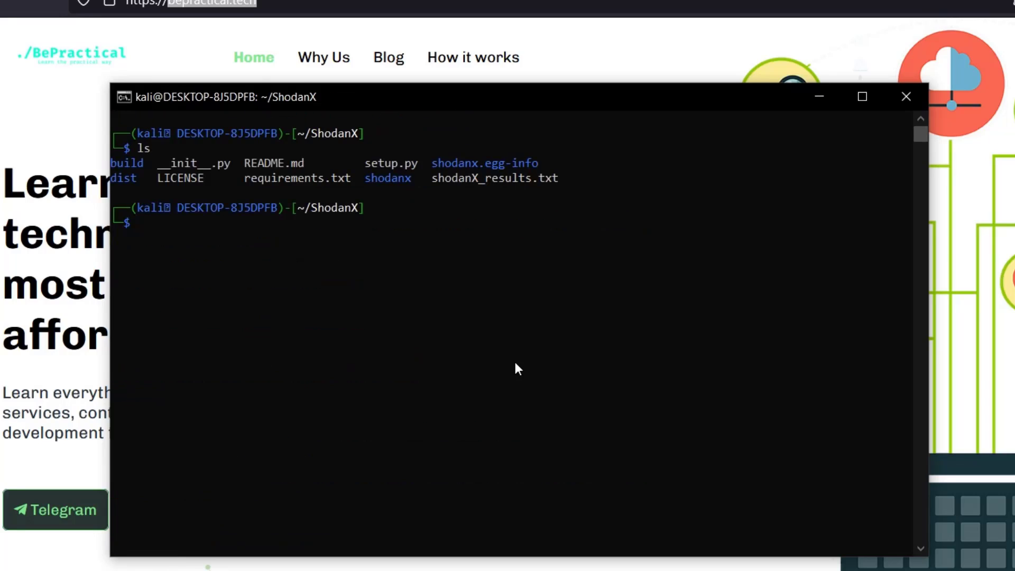
pyautogui.write('shodanx -h')
pyautogui.press('Return')
pyautogui.scroll(2, 525, 360)
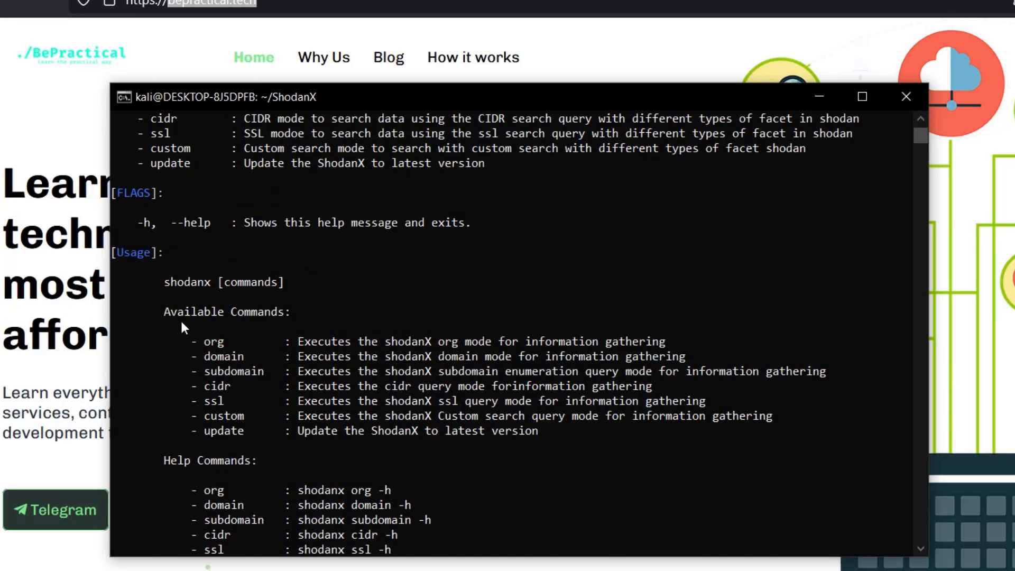
pyautogui.scroll(3, 169, 286)
pyautogui.click(148, 237)
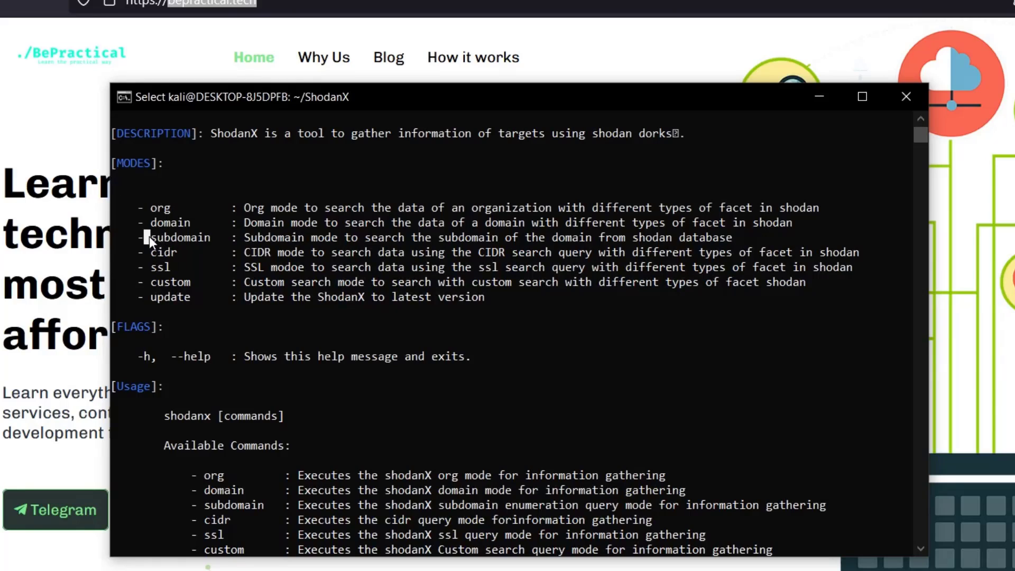
pyautogui.click(291, 331)
# Show the 'shodanx subdomain -h' options, then prepare 'shodanx subdomain -d sony.com' at the prompt
pyautogui.write('shodanx ')
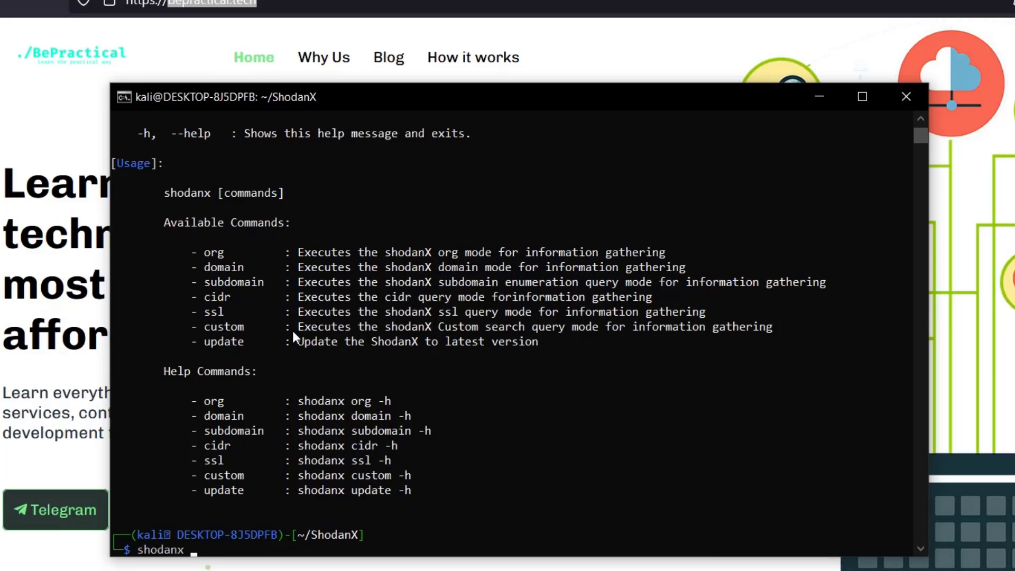
pyautogui.write('subdomain -')
pyautogui.write('h')
pyautogui.press('Return')
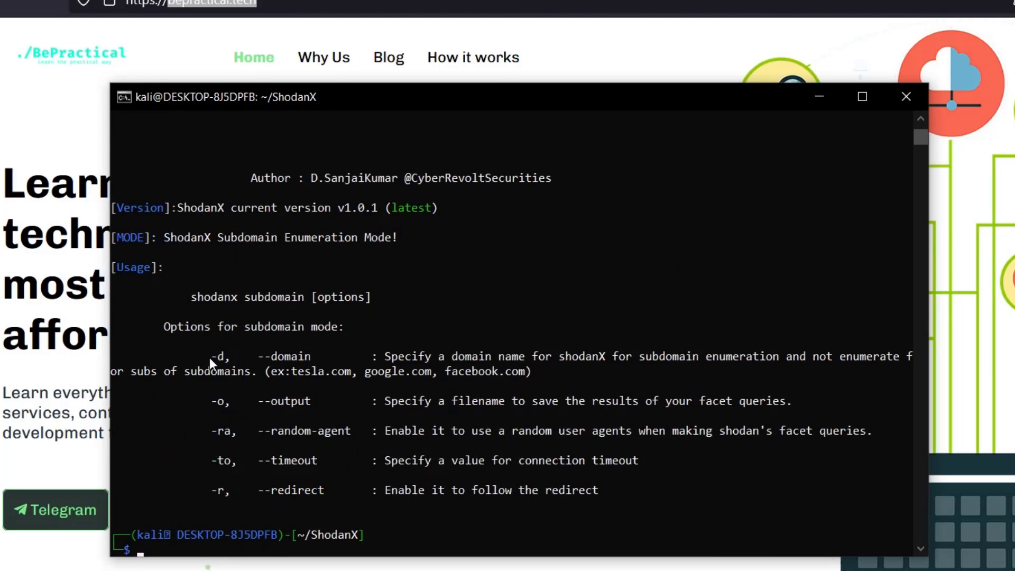
pyautogui.moveTo(210, 357); pyautogui.dragTo(349, 353)
pyautogui.click(570, 370)
pyautogui.press('Escape')
pyautogui.press('Up')
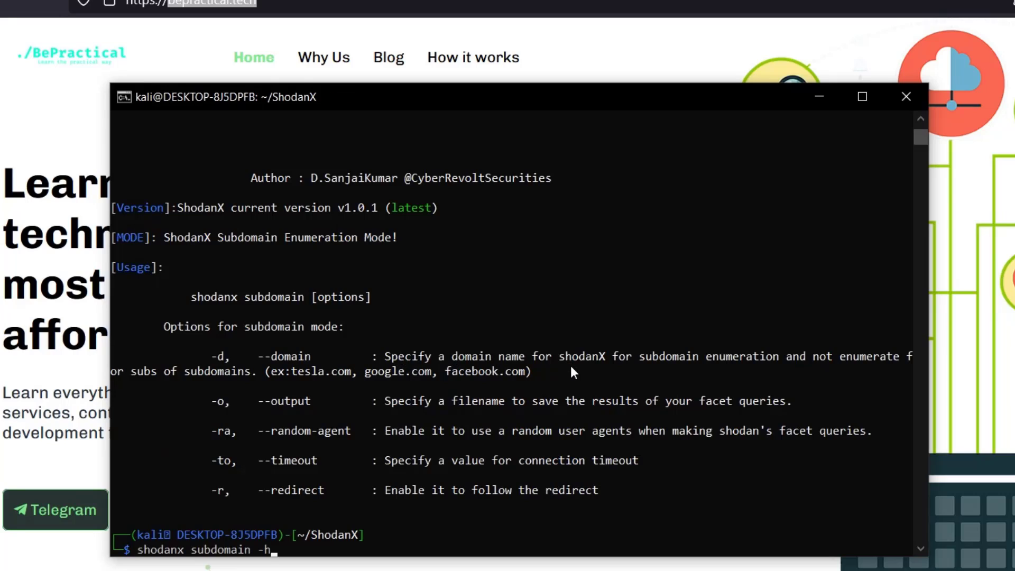
pyautogui.press('BackSpace')
pyautogui.press('BackSpace')
pyautogui.write('-d sony.com')
# Run the sony.com subdomain enumeration, then rerun it with sudo after the permission error
pyautogui.press('Return')
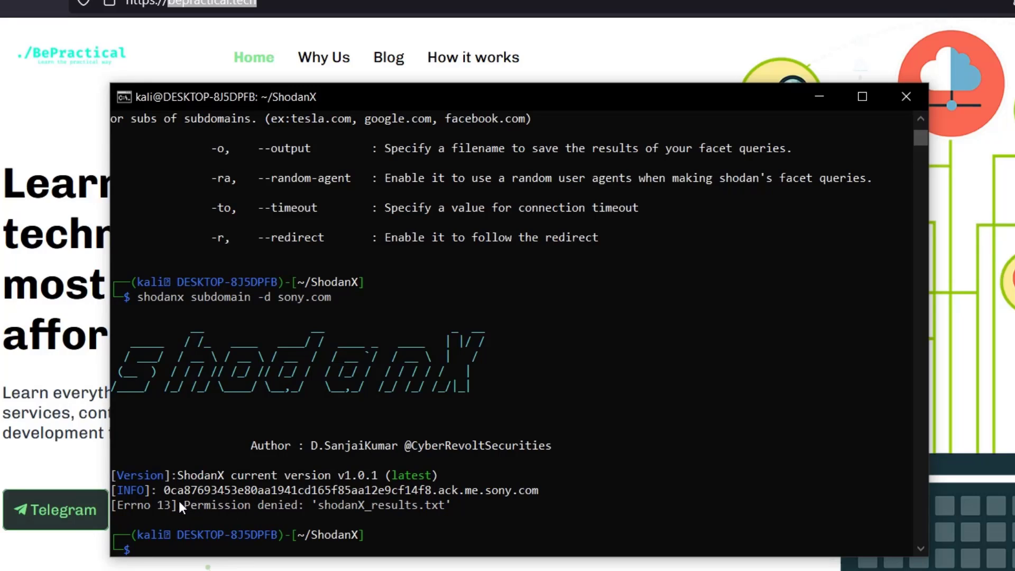
pyautogui.press('Up')
pyautogui.press('Left')
pyautogui.press('Left')
pyautogui.press('Left')
pyautogui.press('Left')
pyautogui.press('Left')
pyautogui.press('Left')
pyautogui.press('Left')
pyautogui.press('Left')
pyautogui.press('Left')
pyautogui.press('Left')
pyautogui.press('Left')
pyautogui.press('Left')
pyautogui.press('Left')
pyautogui.press('Left')
pyautogui.press('Left')
pyautogui.press('Left')
pyautogui.press('Left')
pyautogui.press('Left')
pyautogui.press('Left')
pyautogui.press('Left')
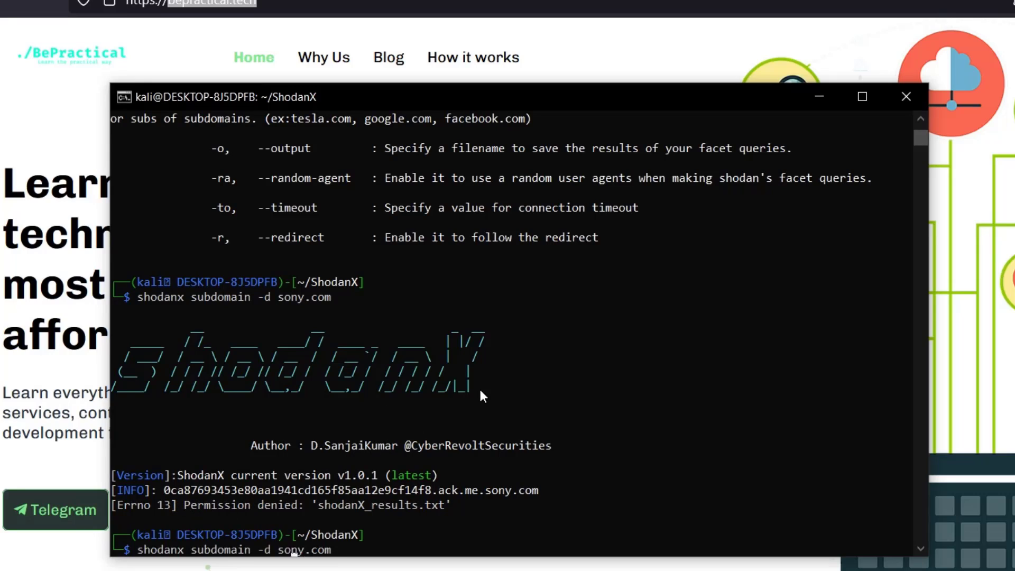
pyautogui.press('Return')
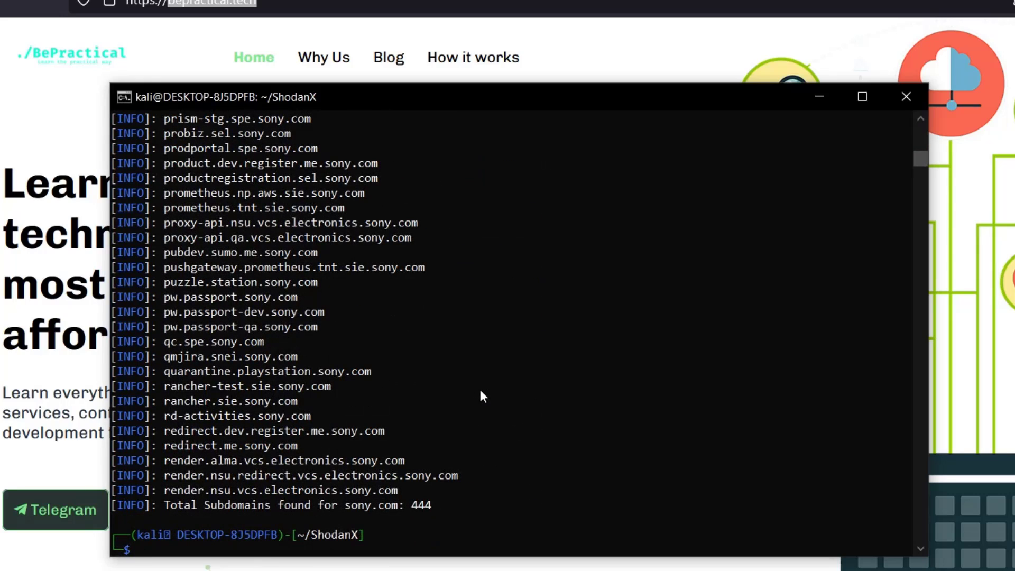
# Highlight the reported total of 444 sony.com subdomains
pyautogui.moveTo(415, 505); pyautogui.dragTo(430, 505)
pyautogui.click(418, 506)
pyautogui.click(407, 505)
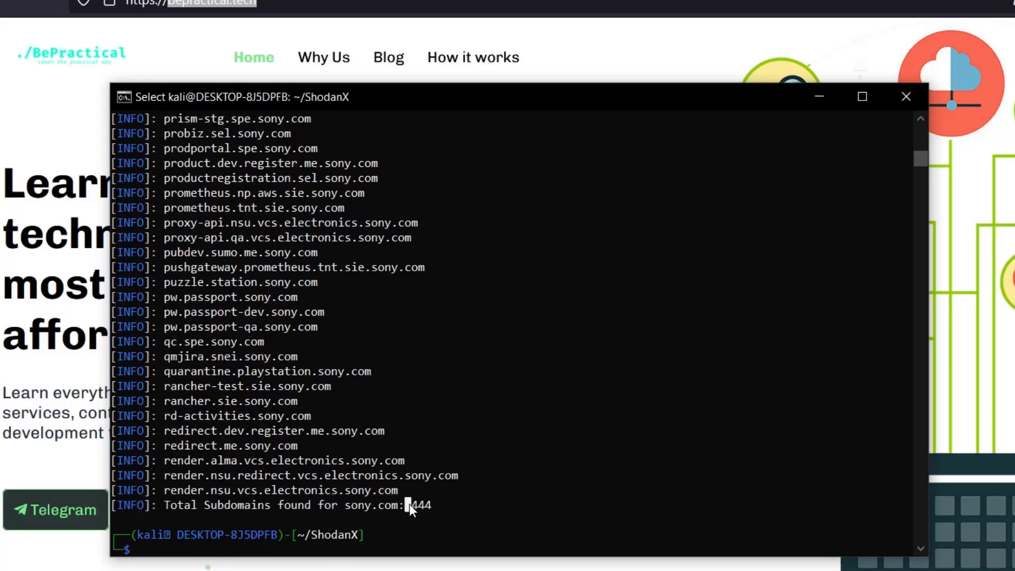
pyautogui.click(428, 505)
pyautogui.doubleClick(415, 503)
pyautogui.scroll(7, 290, 420)
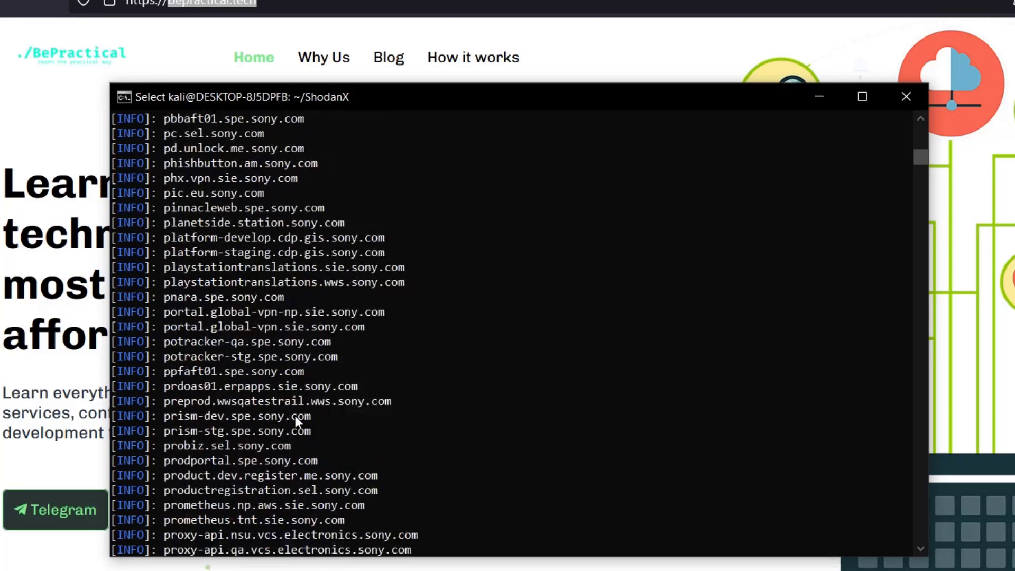
pyautogui.scroll(-10, 453, 431)
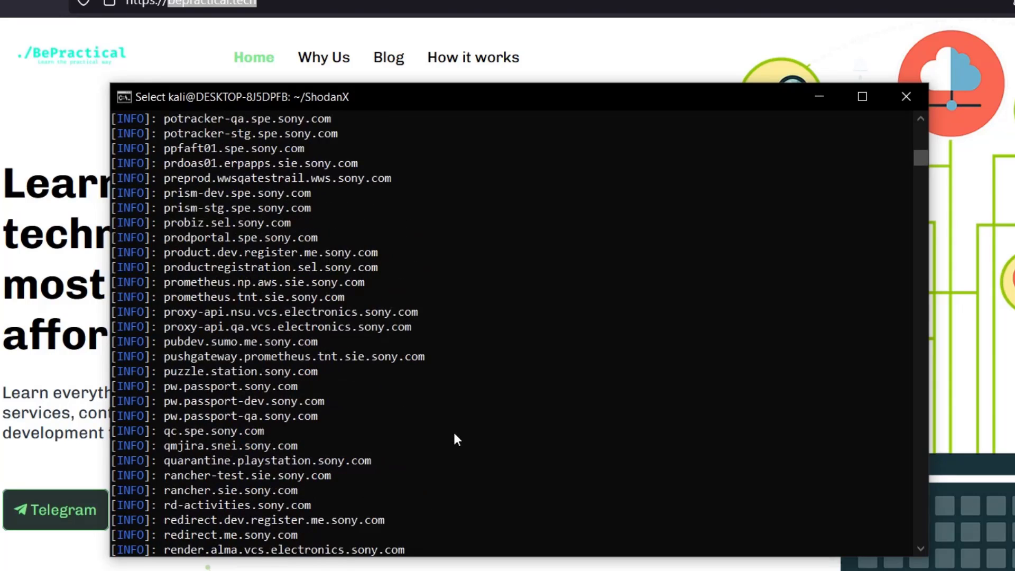
pyautogui.click(463, 344)
pyautogui.click(569, 238)
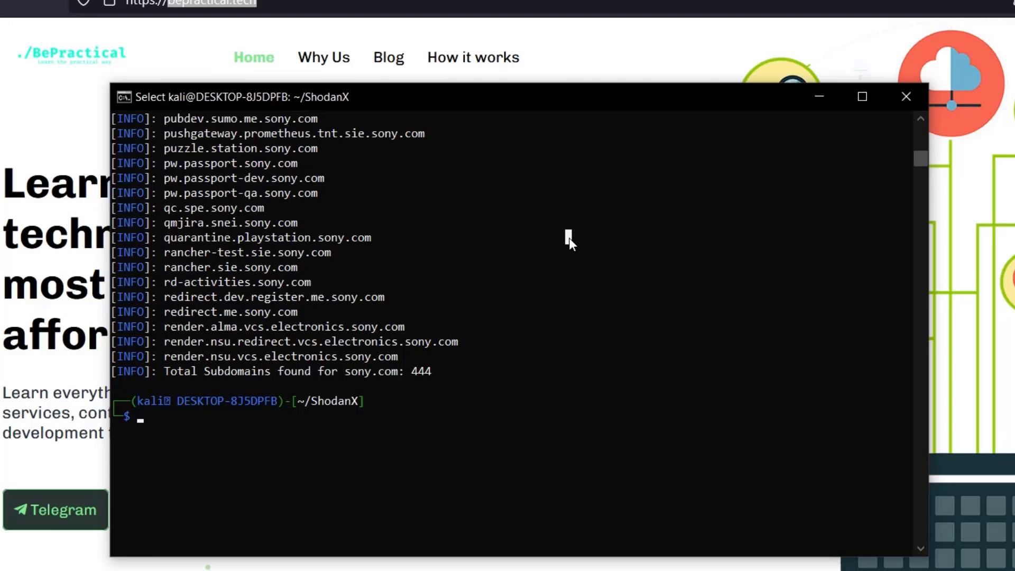
# Recall 'shodanx domain -d sony.com' from history and rerun it with sudo
pyautogui.press('Escape')
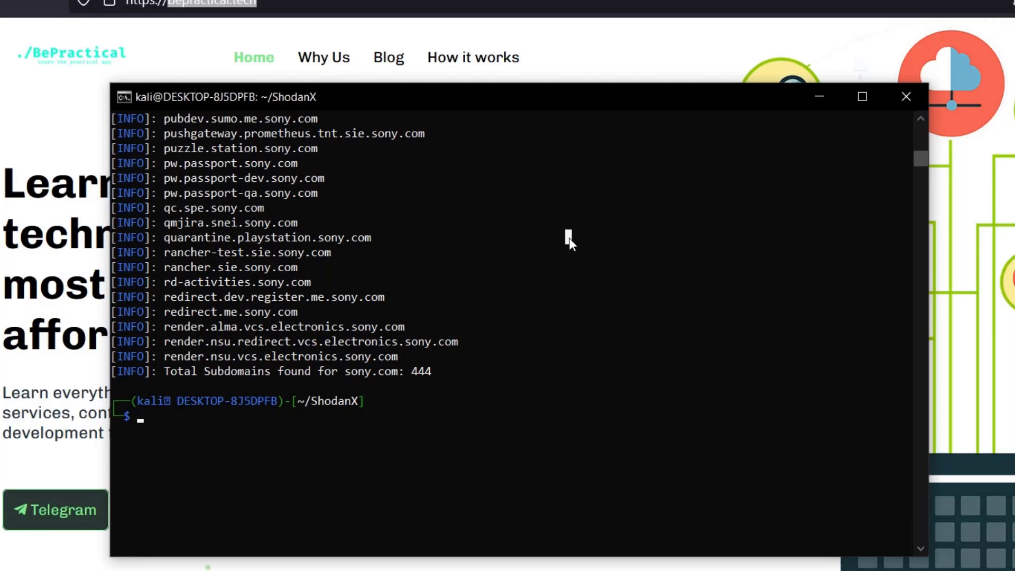
pyautogui.press('Up')
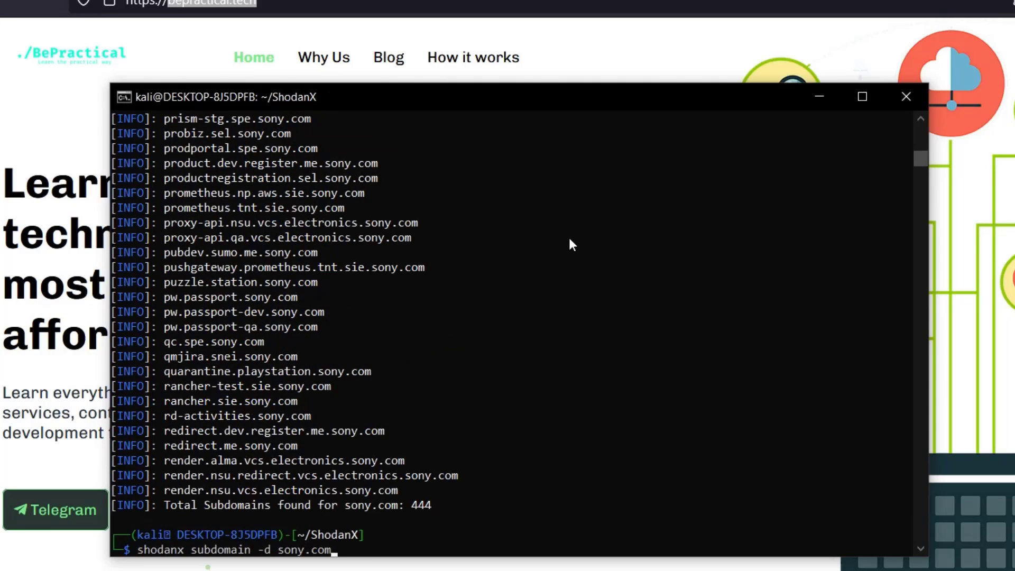
pyautogui.press('BackSpace')
pyautogui.press('BackSpace')
pyautogui.press('BackSpace')
pyautogui.press('BackSpace')
pyautogui.press('BackSpace')
pyautogui.press('BackSpace')
pyautogui.press('BackSpace')
pyautogui.press('BackSpace')
pyautogui.press('BackSpace')
pyautogui.press('BackSpace')
pyautogui.press('BackSpace')
pyautogui.press('BackSpace')
pyautogui.press('BackSpace')
pyautogui.press('BackSpace')
pyautogui.press('BackSpace')
pyautogui.press('BackSpace')
pyautogui.press('BackSpace')
pyautogui.press('BackSpace')
pyautogui.press('BackSpace')
pyautogui.press('BackSpace')
pyautogui.press('Up')
pyautogui.press('Up')
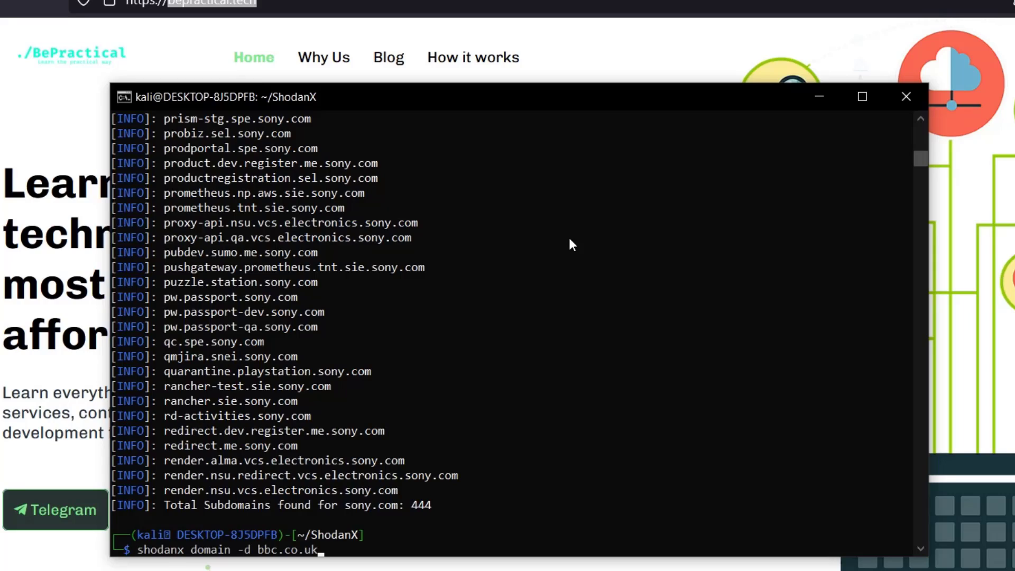
pyautogui.press('Up')
pyautogui.press('Left')
pyautogui.press('Left')
pyautogui.press('Left')
pyautogui.press('Left')
pyautogui.press('Left')
pyautogui.press('Left')
pyautogui.press('Left')
pyautogui.press('Left')
pyautogui.press('Left')
pyautogui.press('Left')
pyautogui.press('Left')
pyautogui.press('Left')
pyautogui.press('Left')
pyautogui.press('Left')
pyautogui.press('Left')
pyautogui.press('Left')
pyautogui.press('Left')
pyautogui.press('Left')
pyautogui.press('Left')
pyautogui.press('Left')
pyautogui.press('Home')
pyautogui.write('sudo')
pyautogui.press('Return')
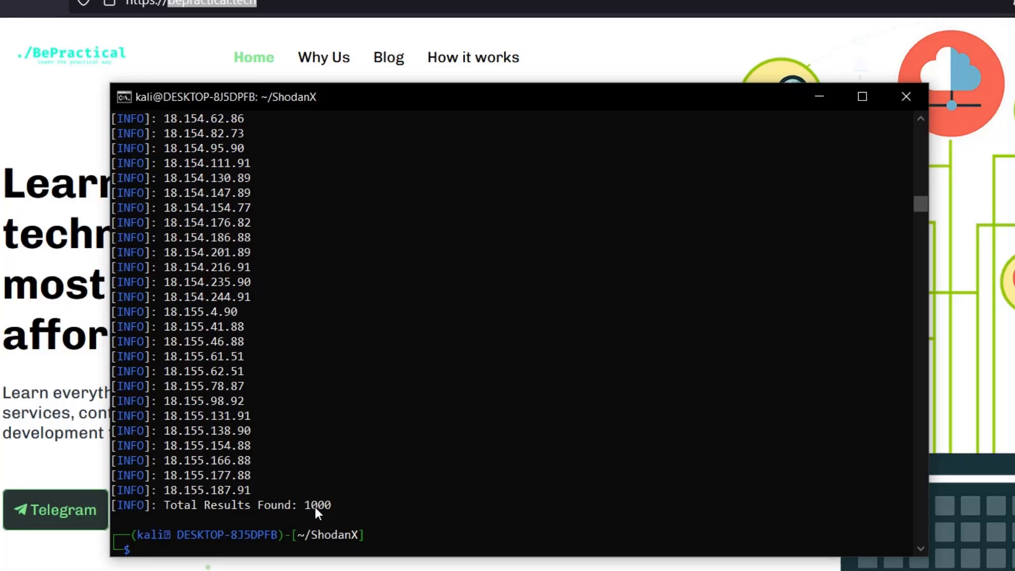
# Review the 1000-result total and IP list, then minimize the terminal
pyautogui.moveTo(307, 503); pyautogui.dragTo(331, 504)
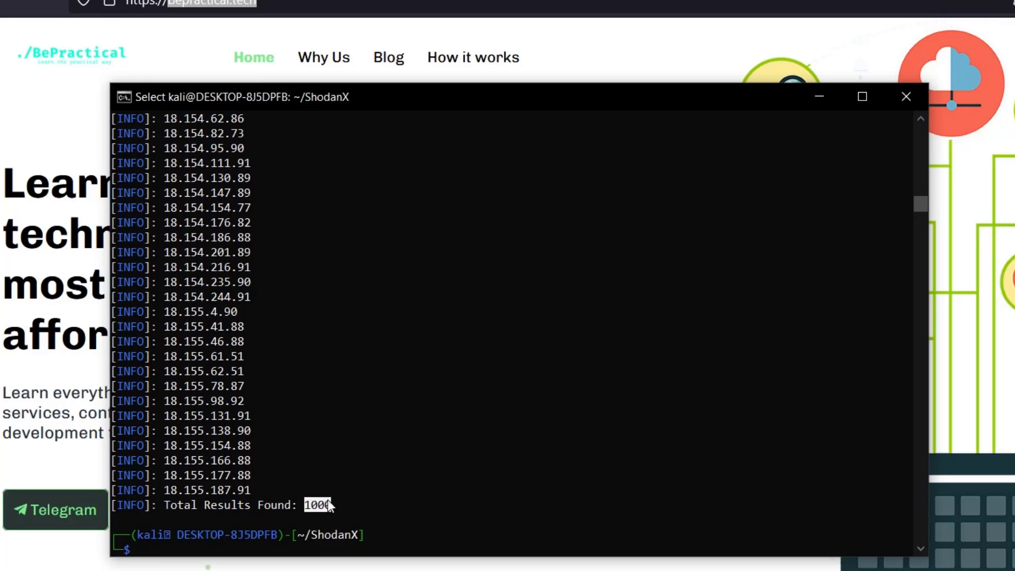
pyautogui.click(301, 371)
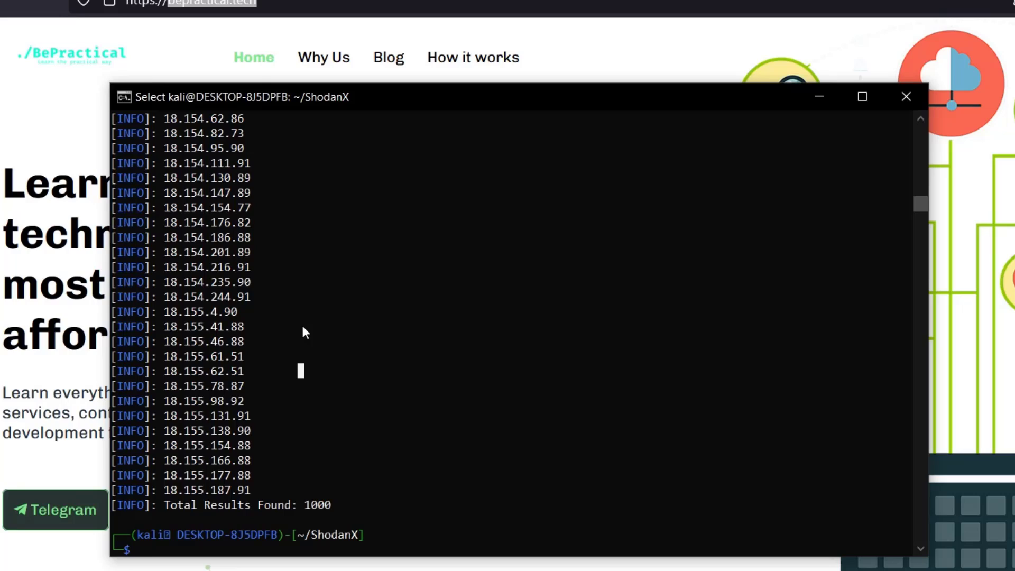
pyautogui.scroll(2, 302, 327)
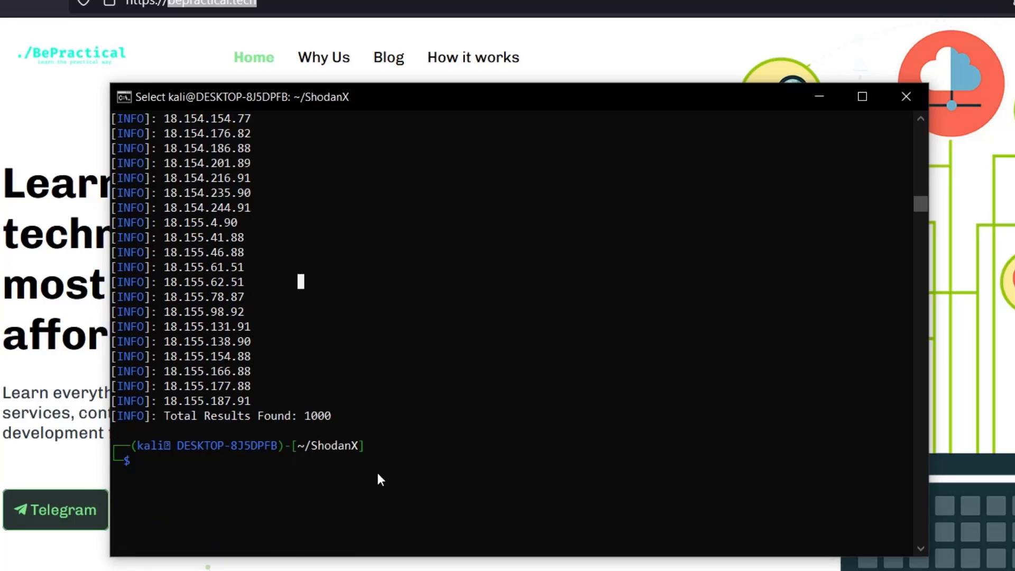
pyautogui.doubleClick(319, 417)
pyautogui.scroll(7, 584, 296)
pyautogui.scroll(6, 550, 266)
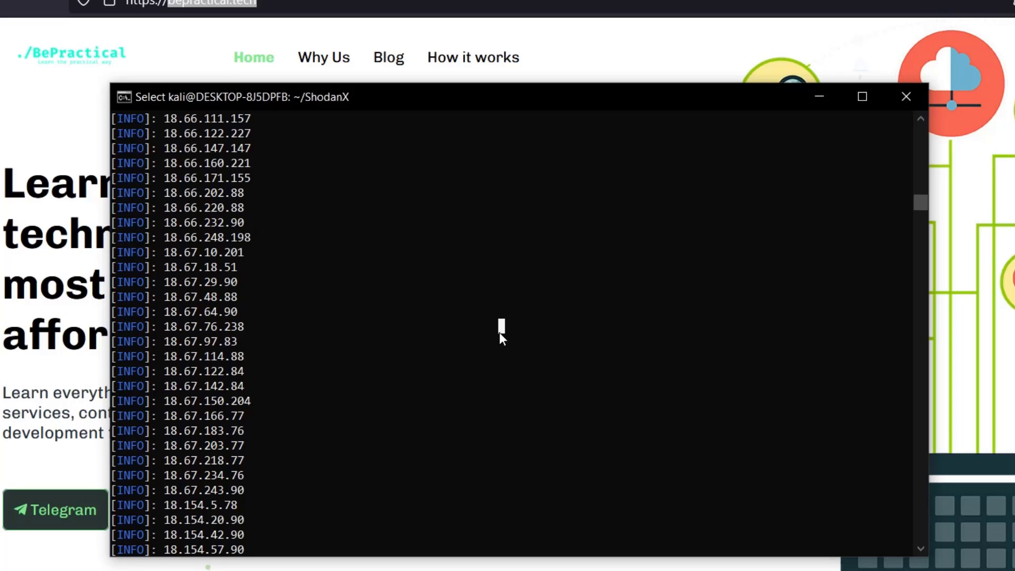
pyautogui.click(827, 105)
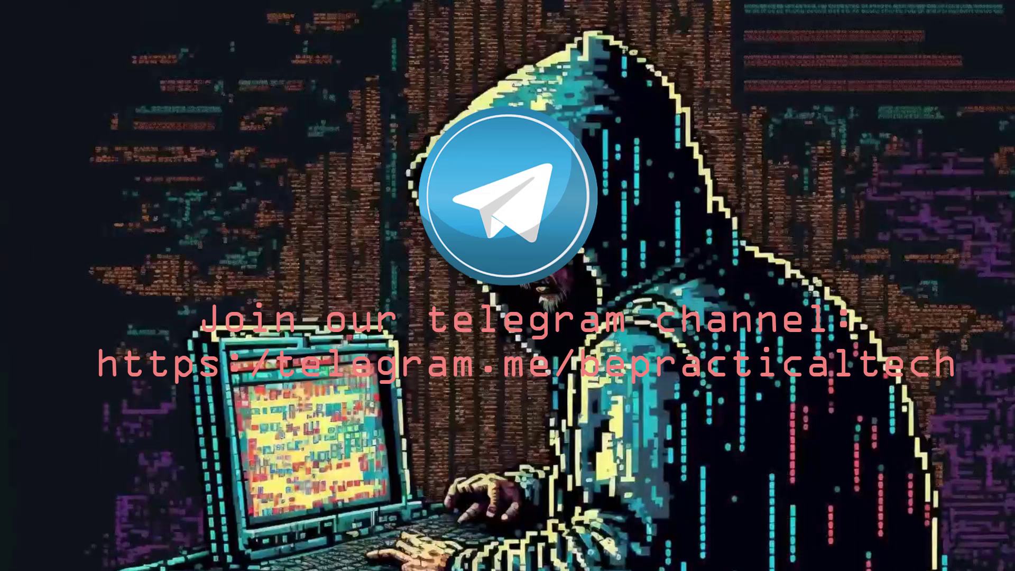